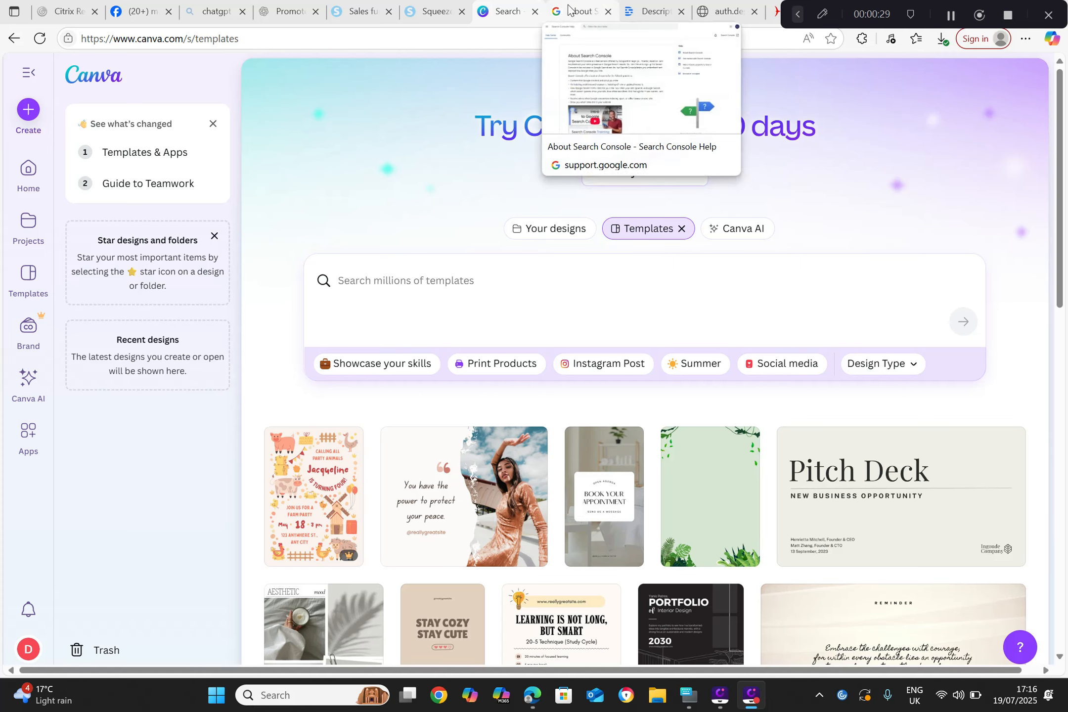
Step: Load the myonlinestartup.com referrals report page in the browser tab showing Descript's plans
{"action": "left_click", "coordinate": [623, 20]}
{"action": "key", "text": "ctrl+l"}
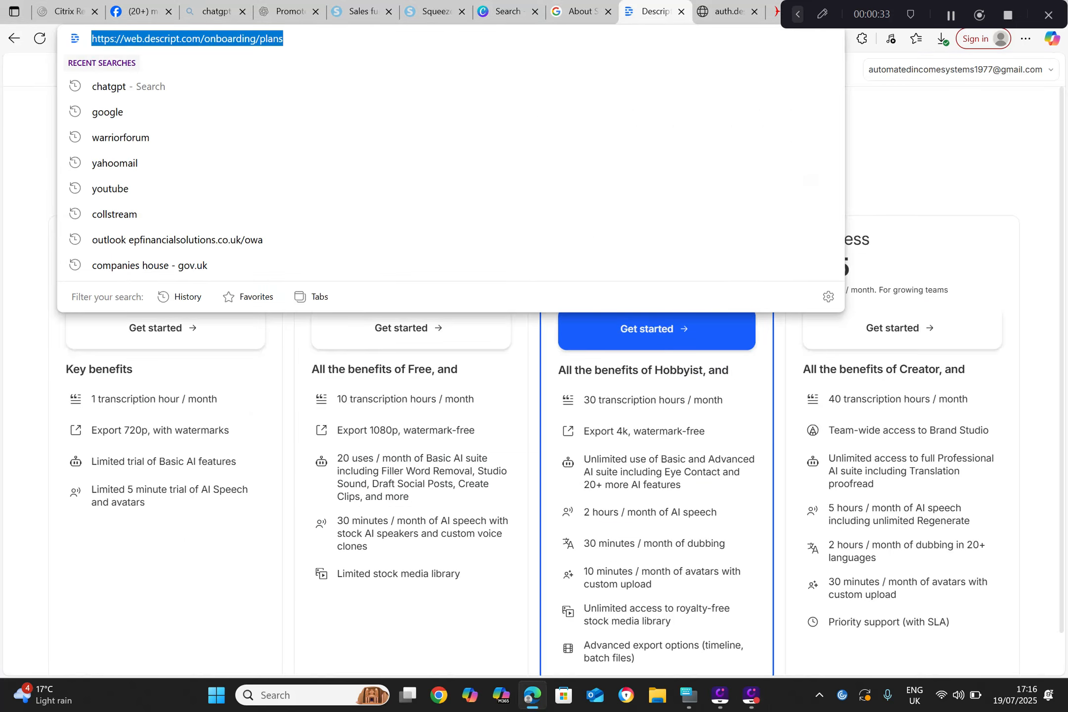
{"action": "type", "text": "m"}
{"action": "key", "text": "Return"}
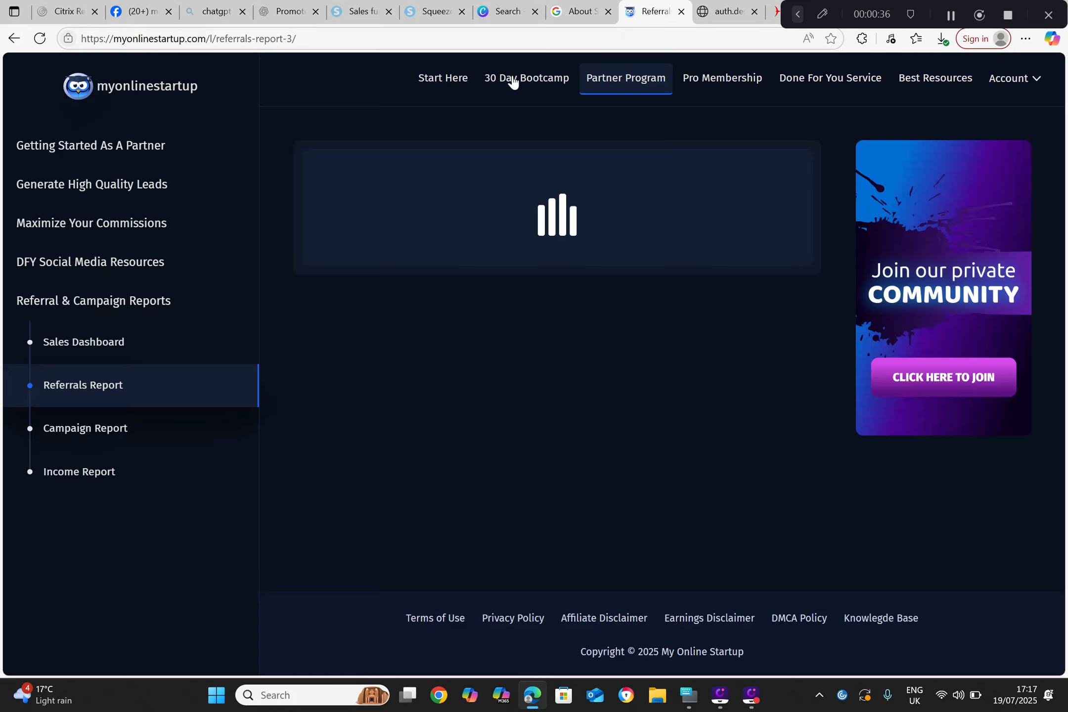
Step: Go to the Partner Program's DFY Social Media Resources and open the linked MOS Facebook Covers folder in Google Drive
{"action": "left_click", "coordinate": [462, 76]}
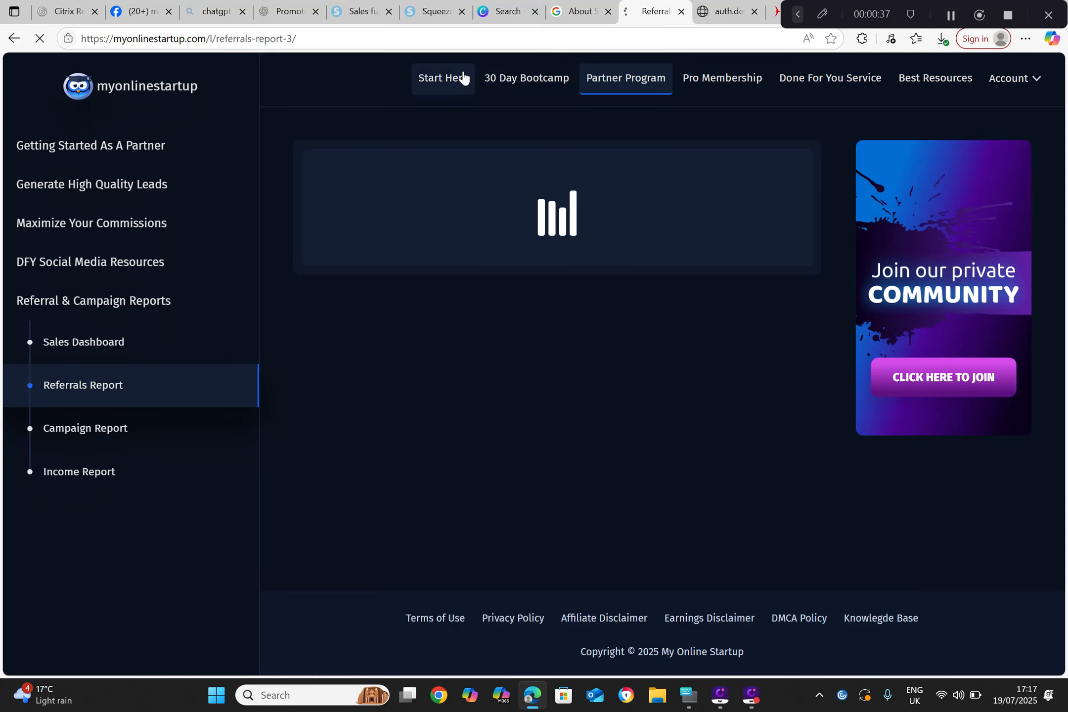
{"action": "left_click", "coordinate": [614, 78]}
{"action": "left_click", "coordinate": [90, 262]}
{"action": "left_click", "coordinate": [115, 303]}
{"action": "left_click", "coordinate": [450, 213]}
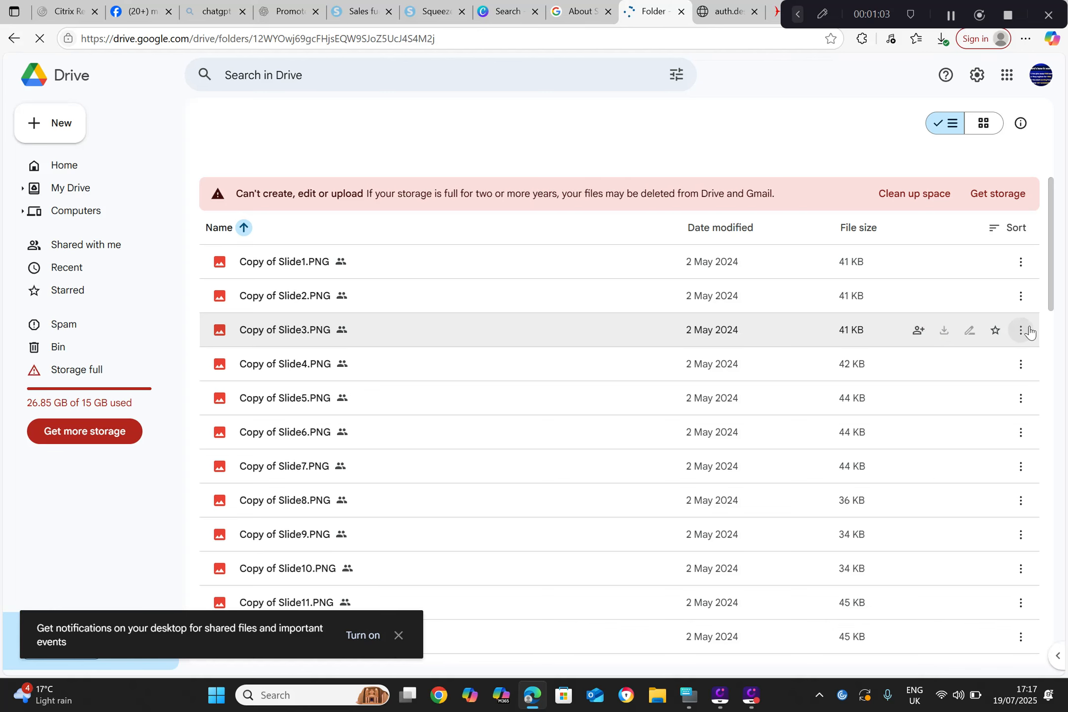
Step: Download Copy of Slide3.PNG from the MOS Facebook Covers folder and preview the downloaded image
{"action": "left_click", "coordinate": [1022, 331]}
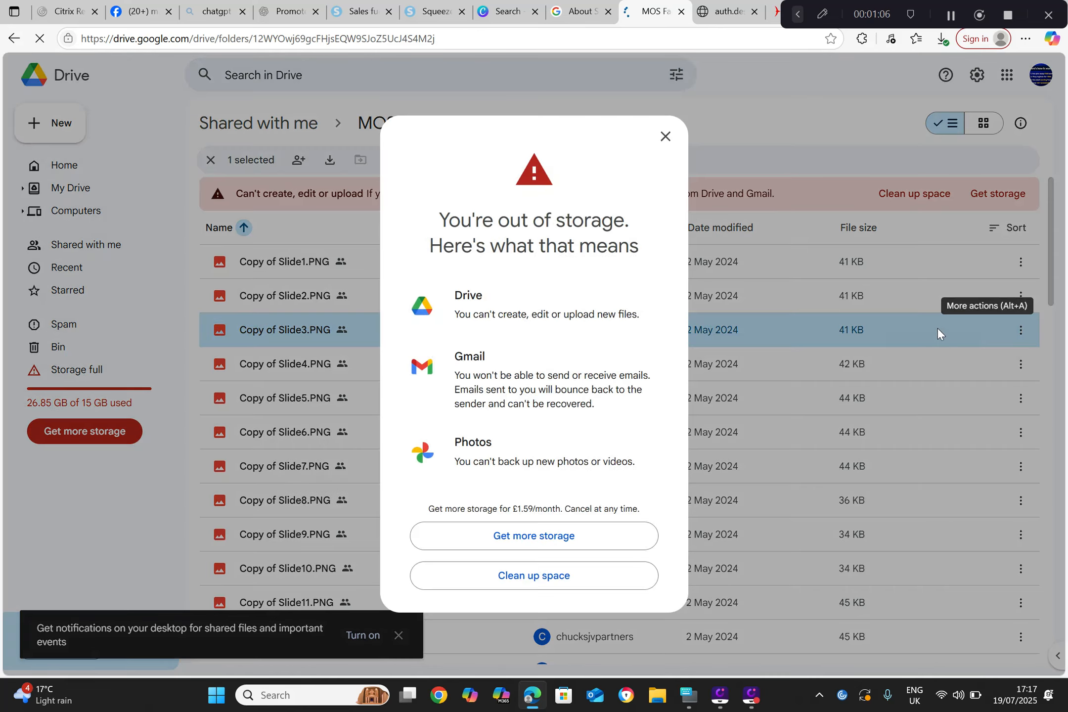
{"action": "left_click", "coordinate": [665, 137]}
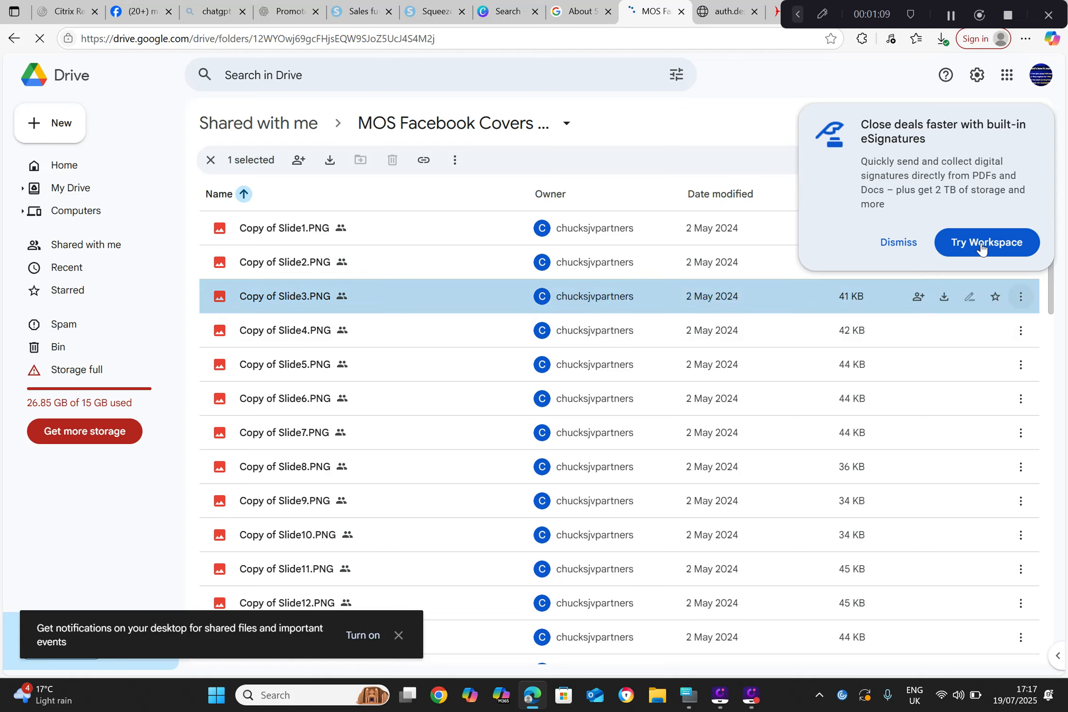
{"action": "left_click", "coordinate": [896, 244]}
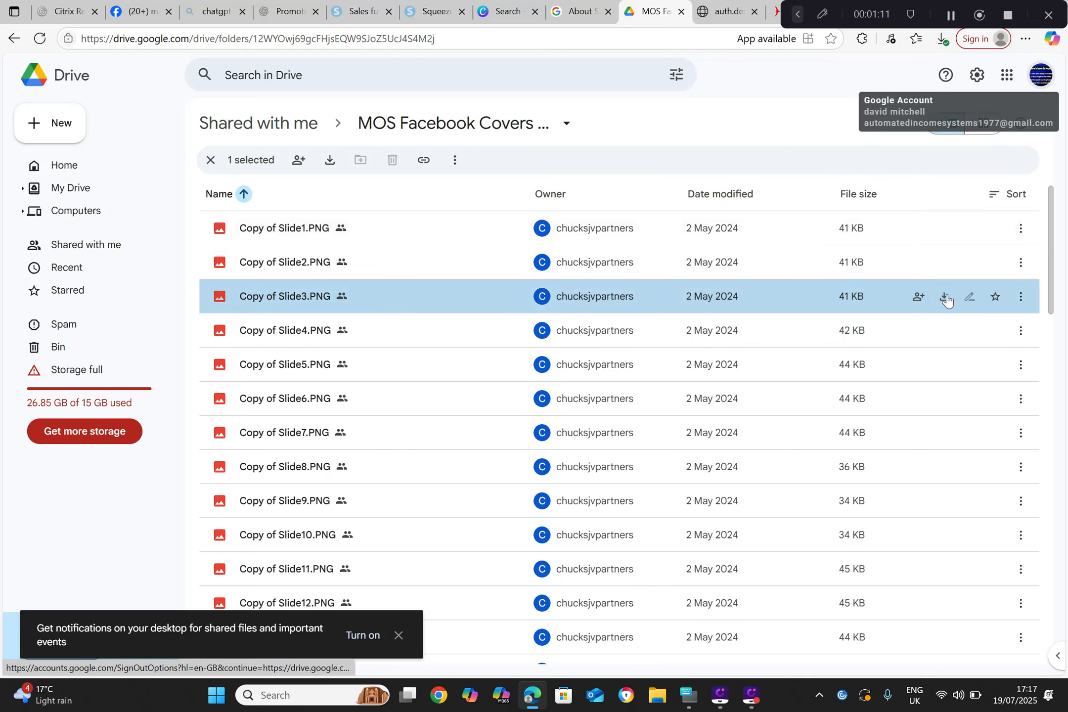
{"action": "left_click", "coordinate": [942, 297]}
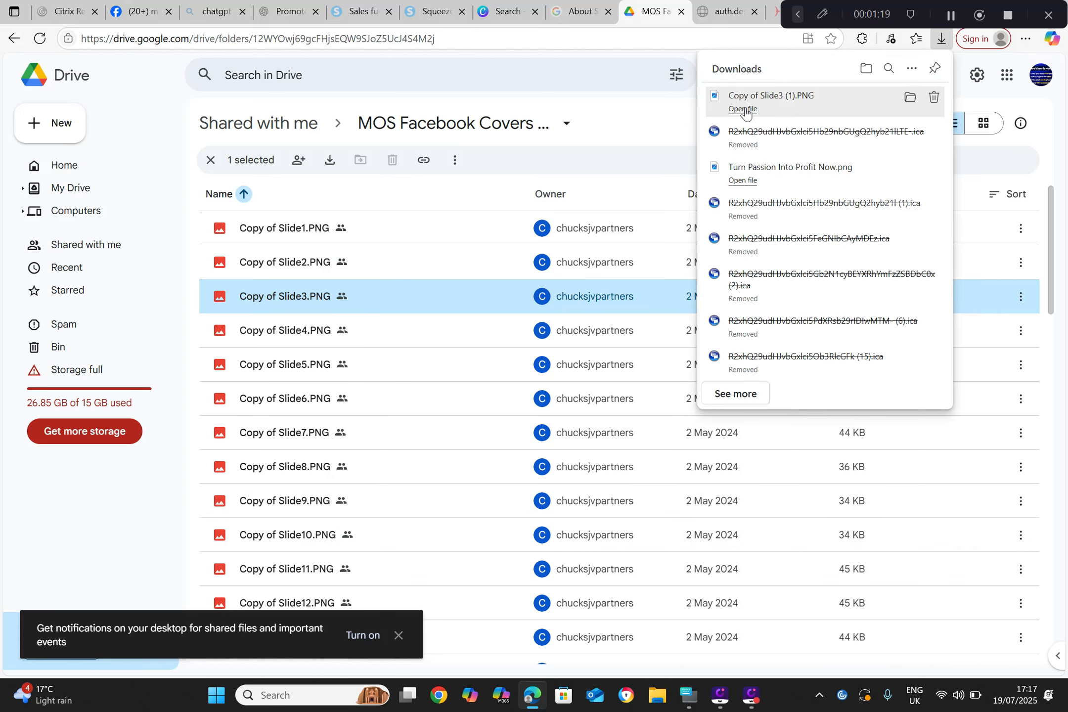
{"action": "left_click", "coordinate": [743, 109]}
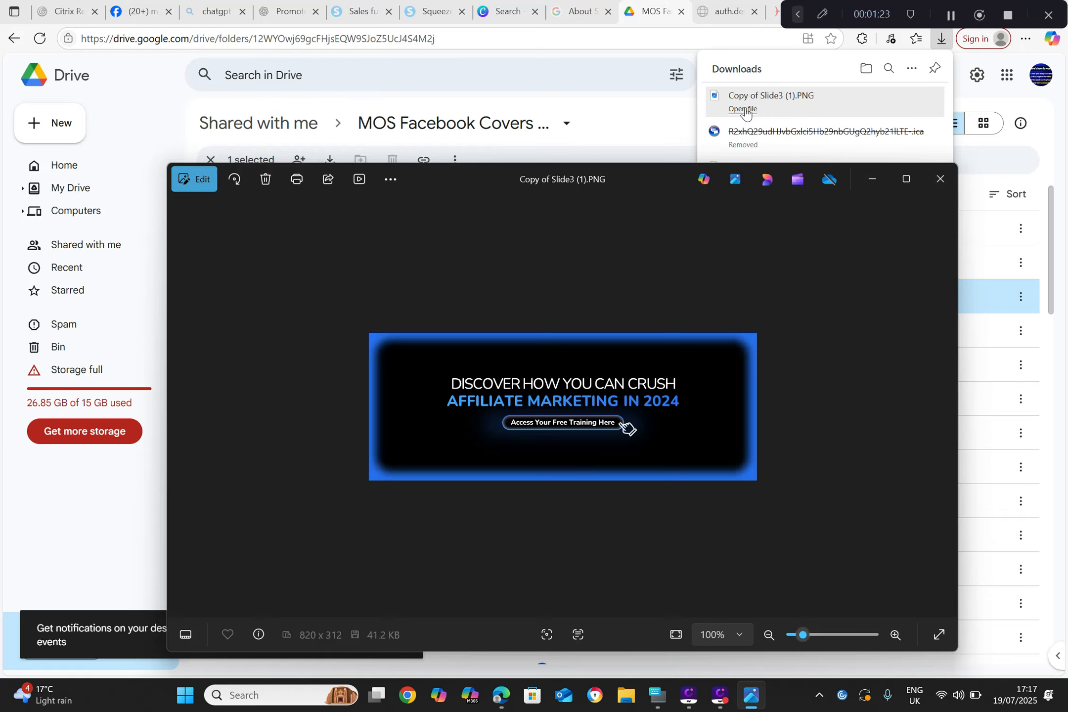
{"action": "left_click", "coordinate": [945, 175]}
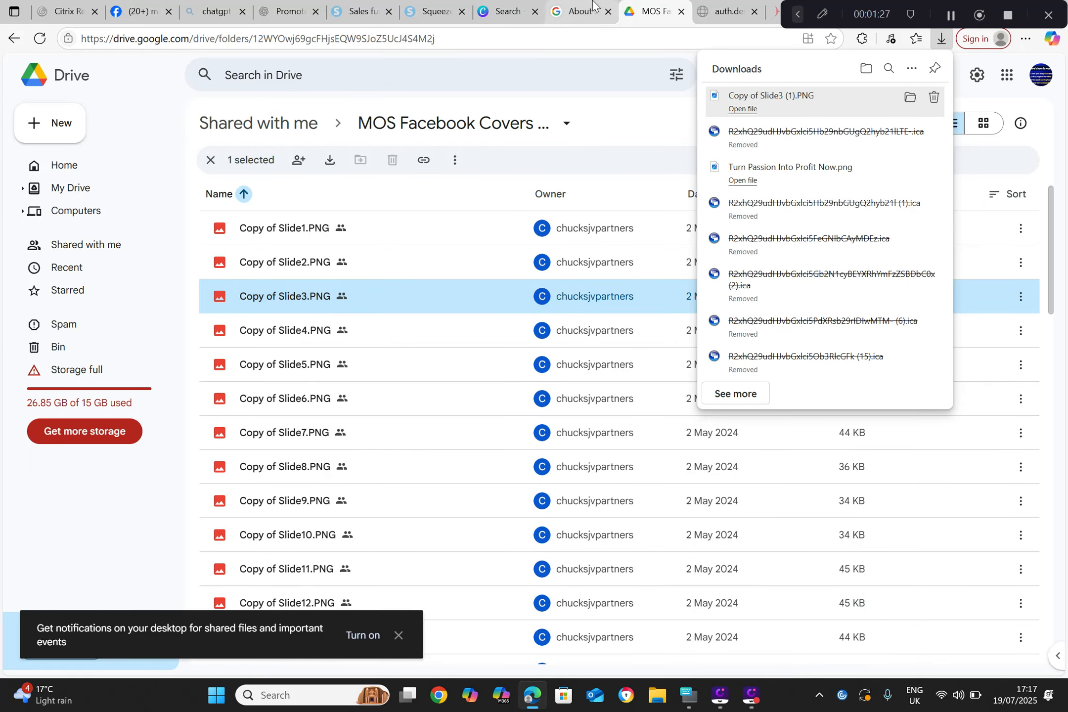
Step: Switch to Canva and review the 30-day Canva Pro free trial offer without signing up
{"action": "left_click", "coordinate": [509, 15]}
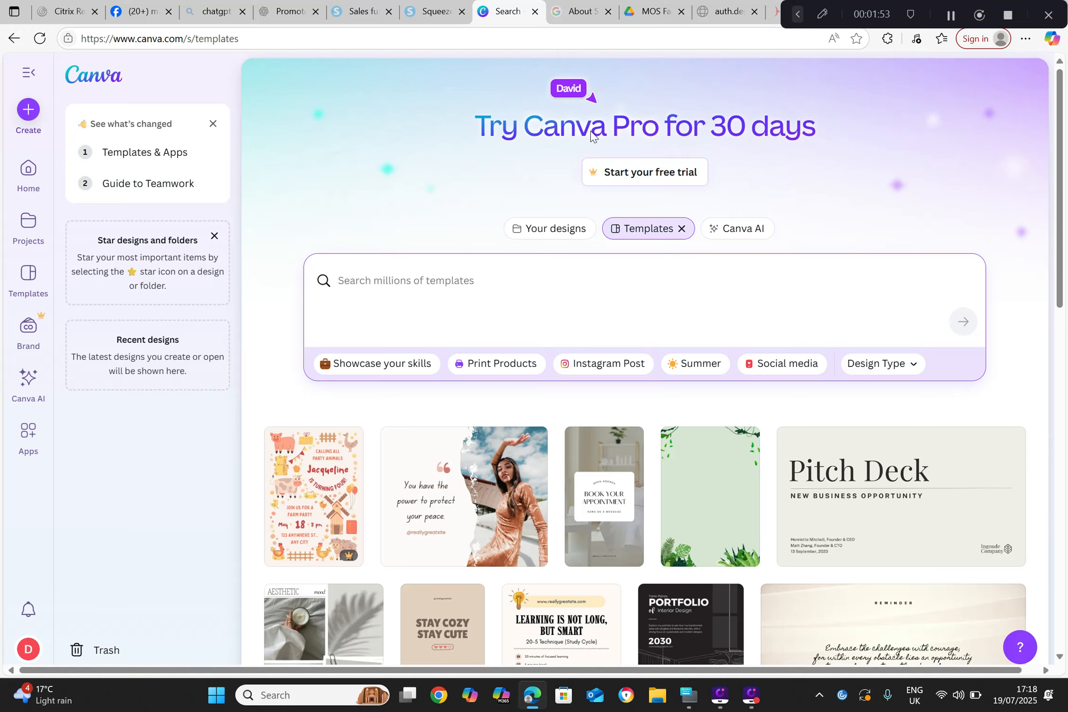
{"action": "left_click", "coordinate": [618, 171]}
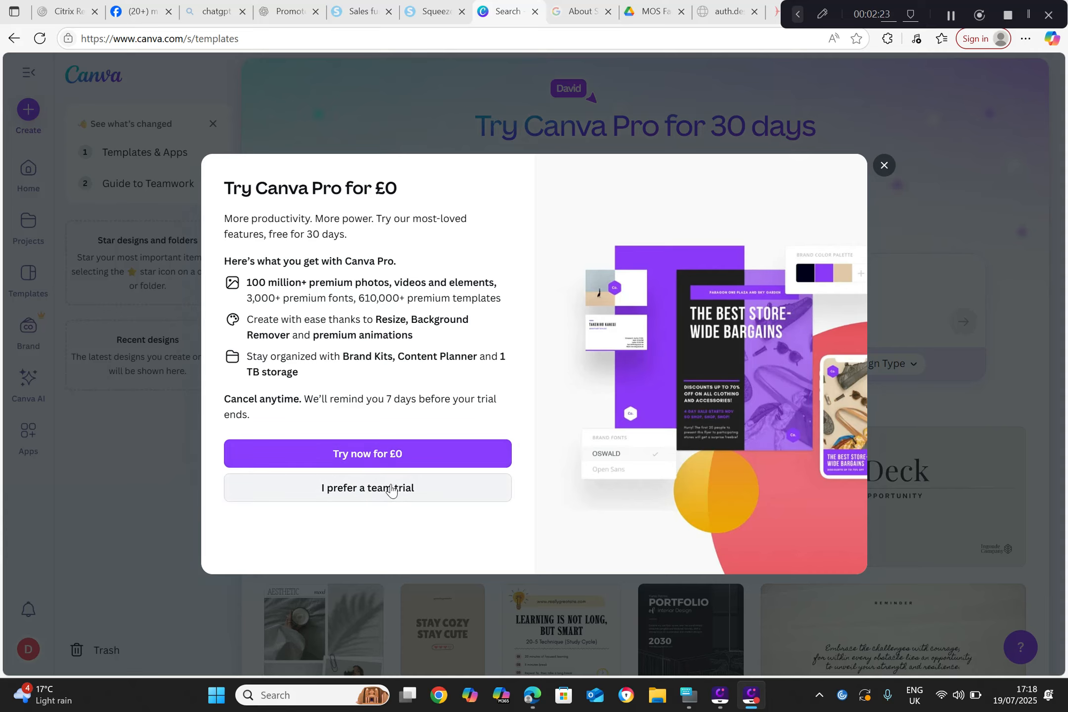
{"action": "left_click", "coordinate": [884, 166]}
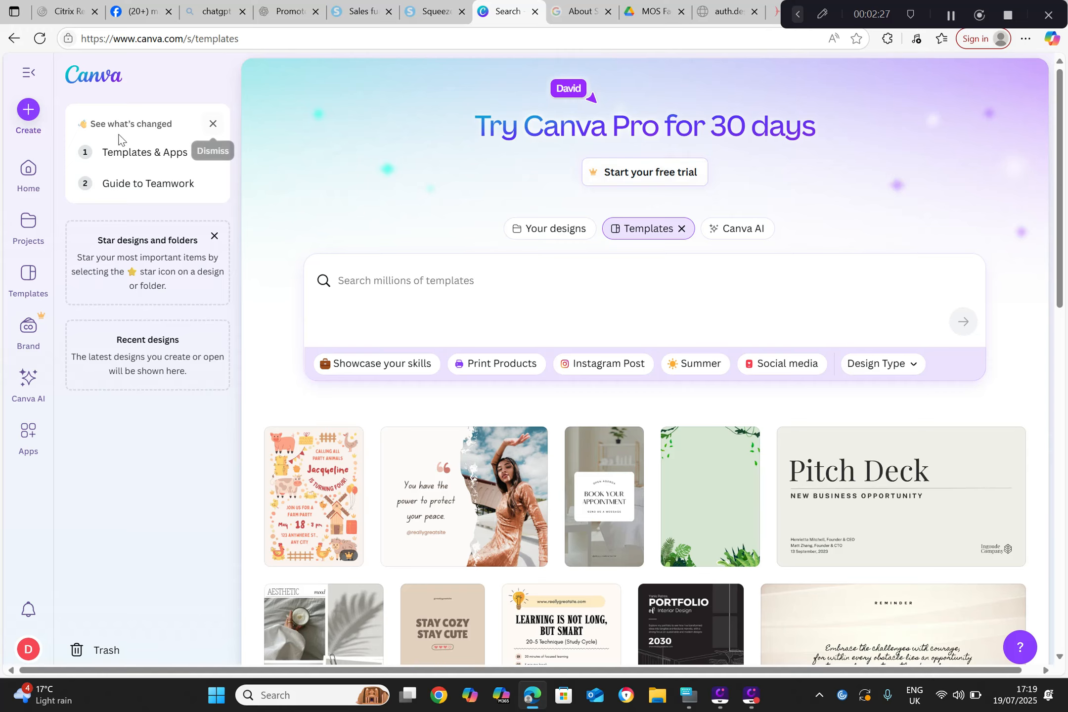
Step: Create a new blank Instagram Post (4:5) design
{"action": "left_click", "coordinate": [29, 115]}
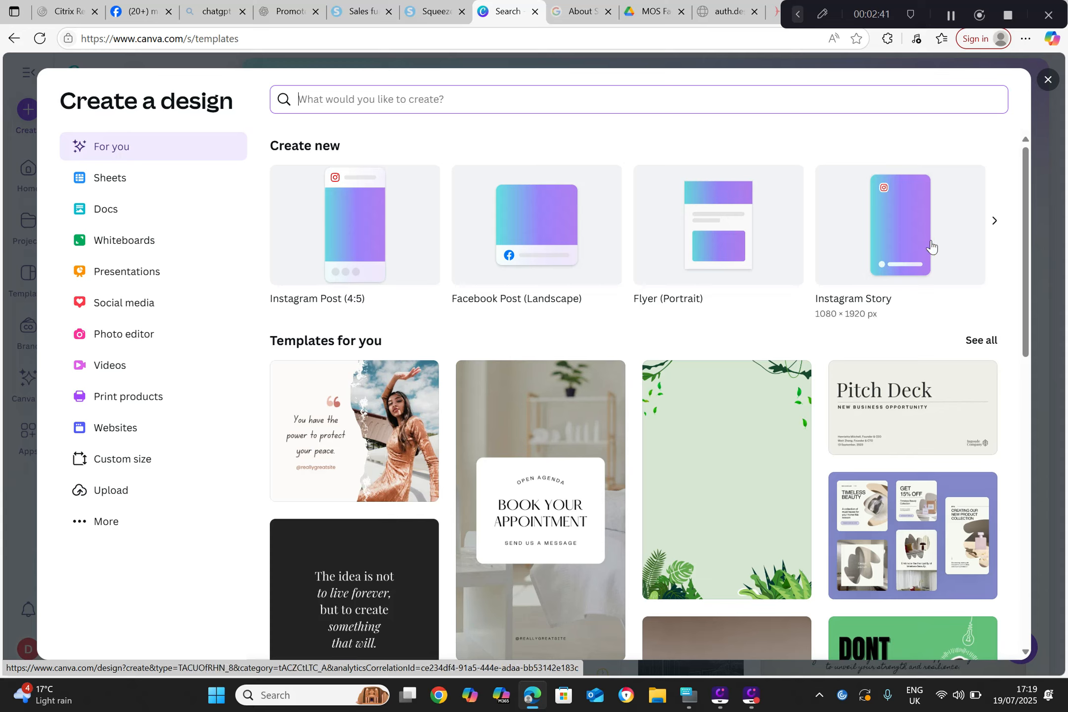
{"action": "left_click", "coordinate": [379, 228]}
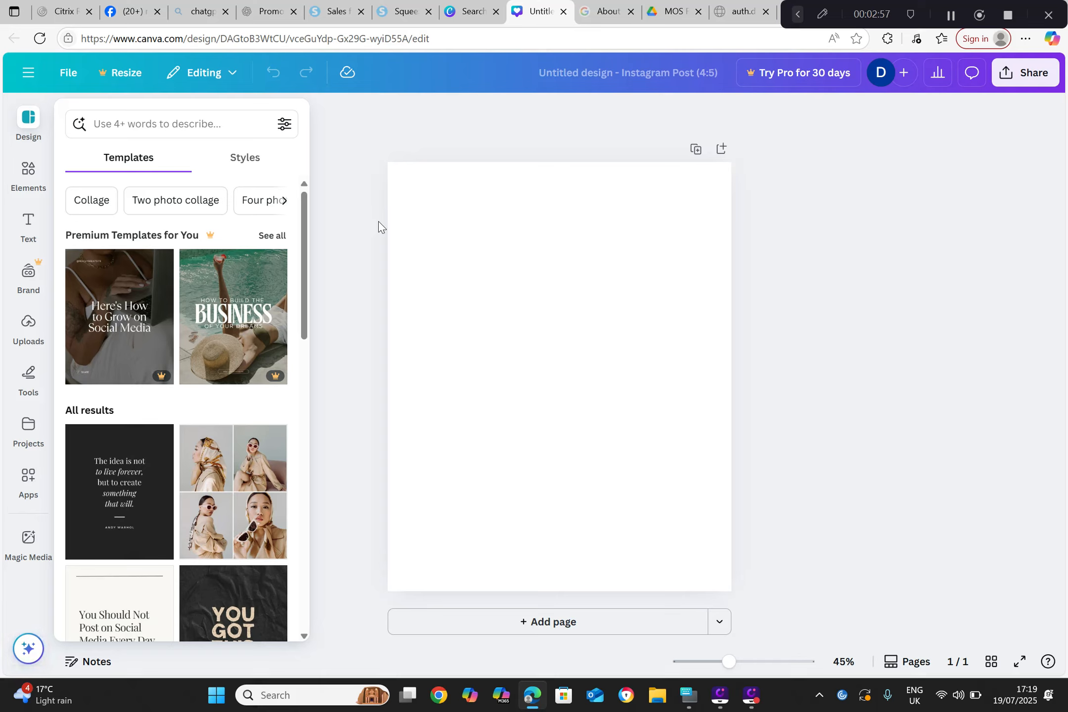
Step: Look through the available styles and examine the Neutral Minimalist Social Media Tips Carousel template and its Pro upgrade offer
{"action": "left_click", "coordinate": [250, 172]}
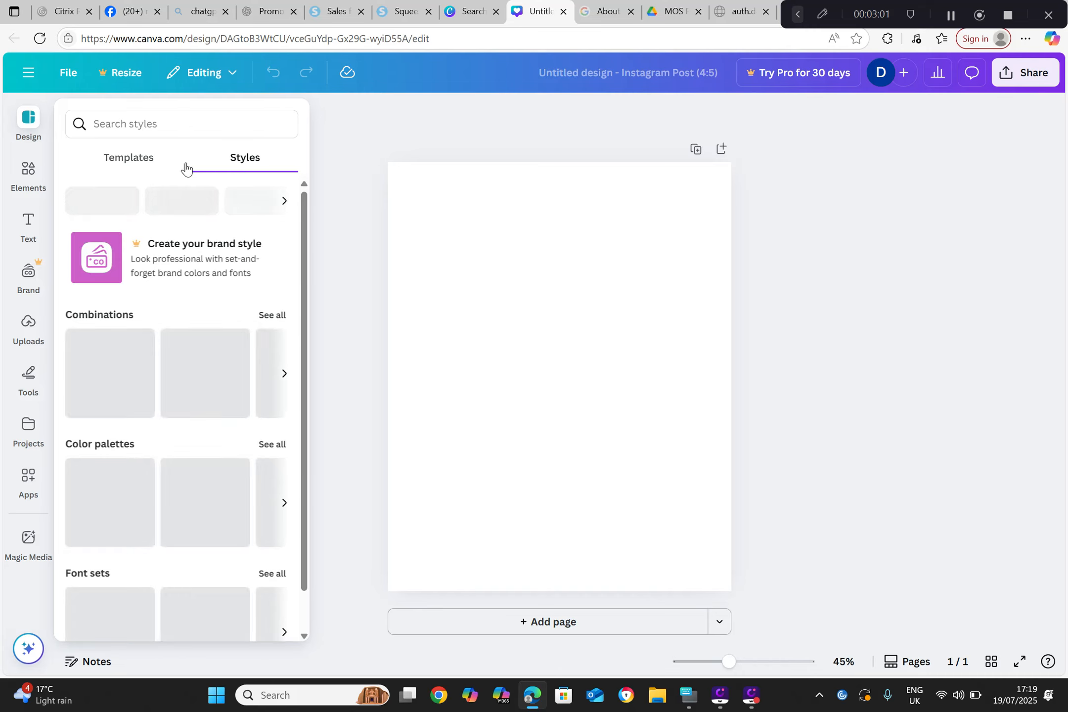
{"action": "left_click", "coordinate": [145, 168]}
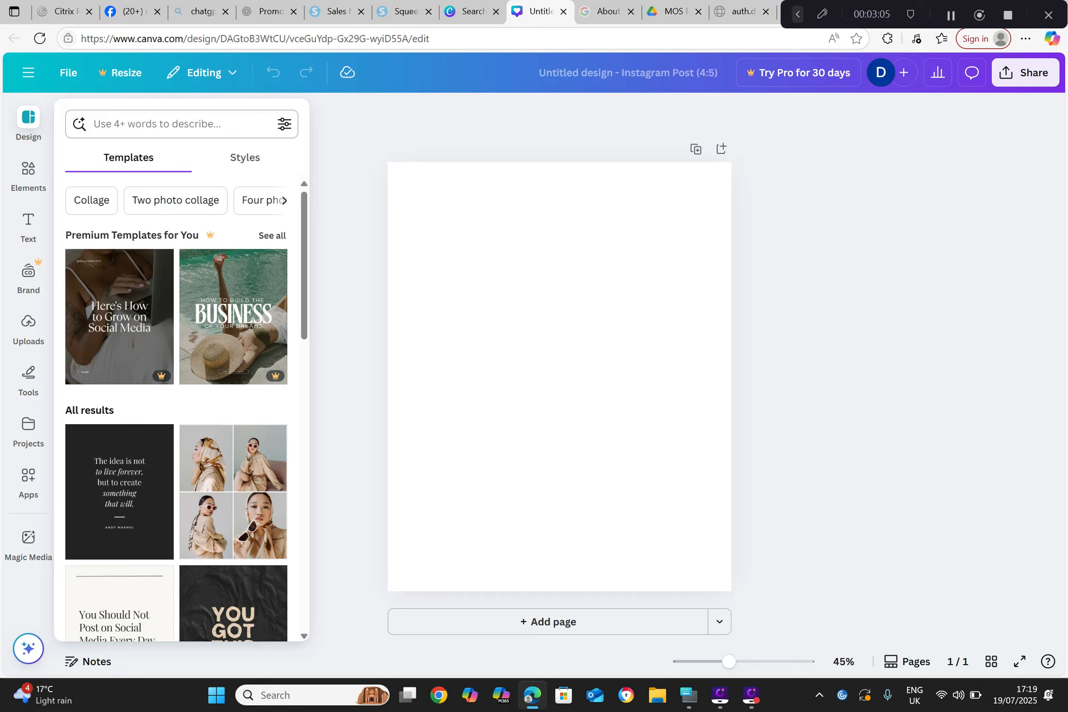
{"action": "left_click", "coordinate": [110, 335]}
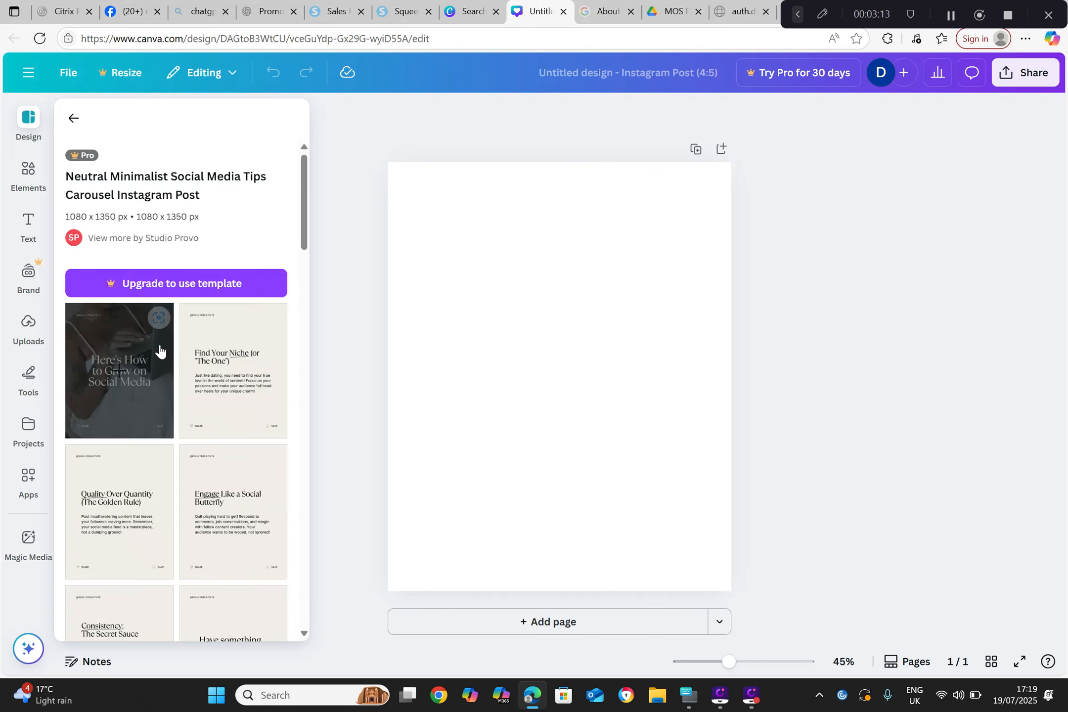
{"action": "left_click", "coordinate": [187, 284]}
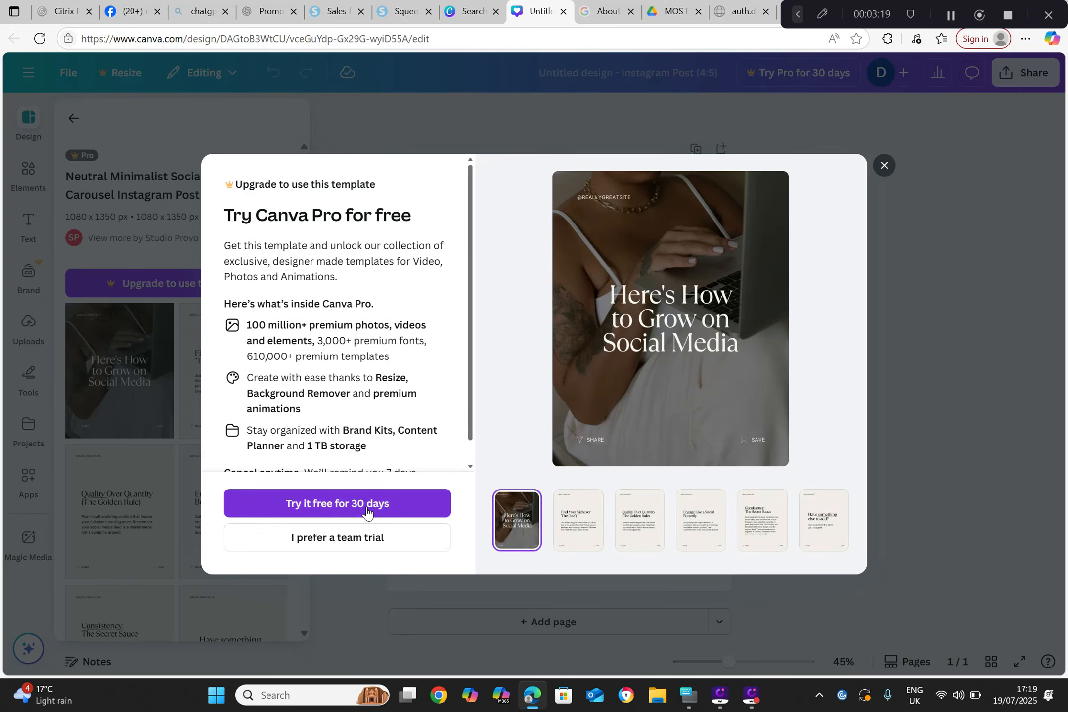
{"action": "left_click", "coordinate": [884, 165]}
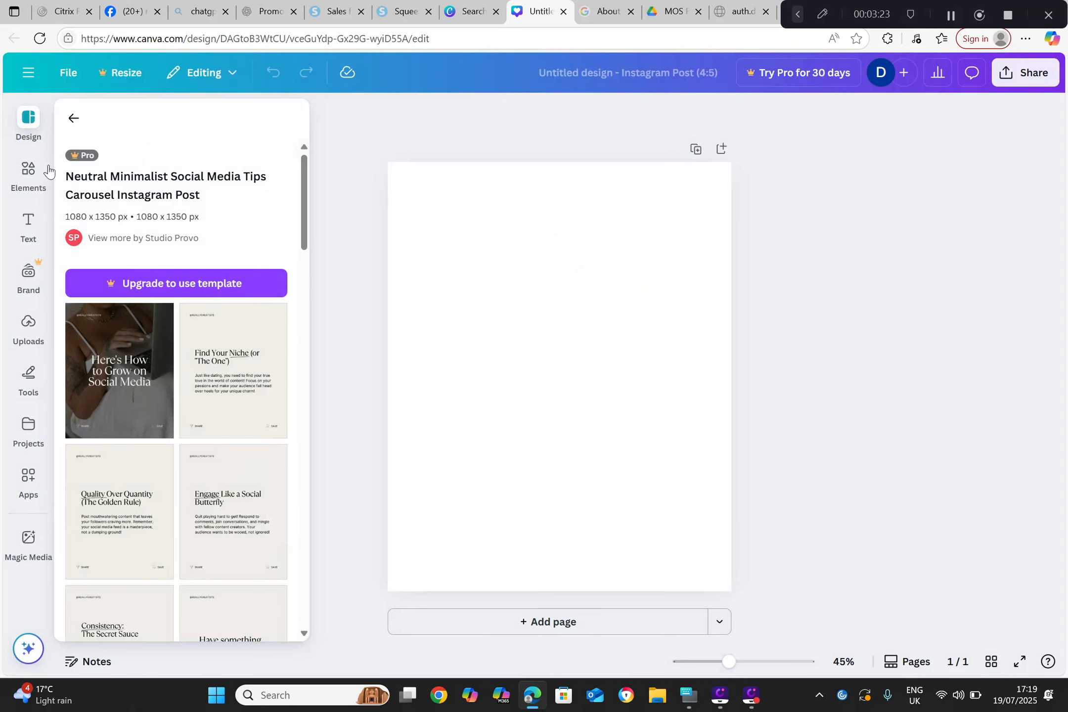
Step: Generate AI images from the suggested prompt "A cute anime cat in a forest with flowers" and add one to the page
{"action": "left_click", "coordinate": [32, 193]}
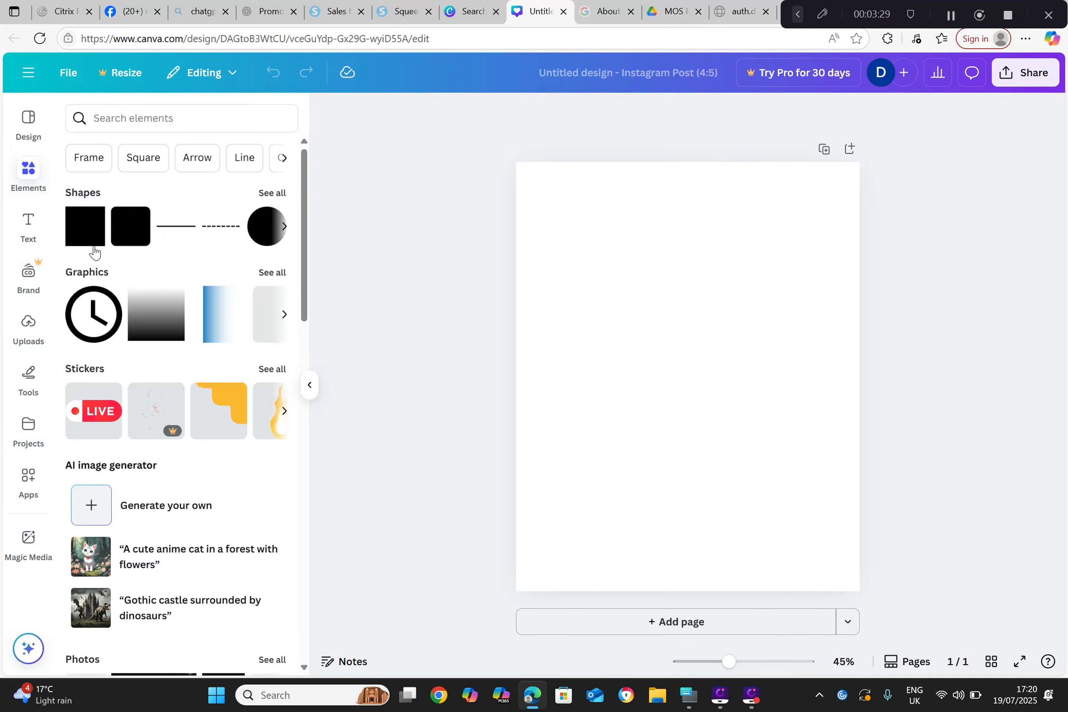
{"action": "left_click", "coordinate": [164, 562]}
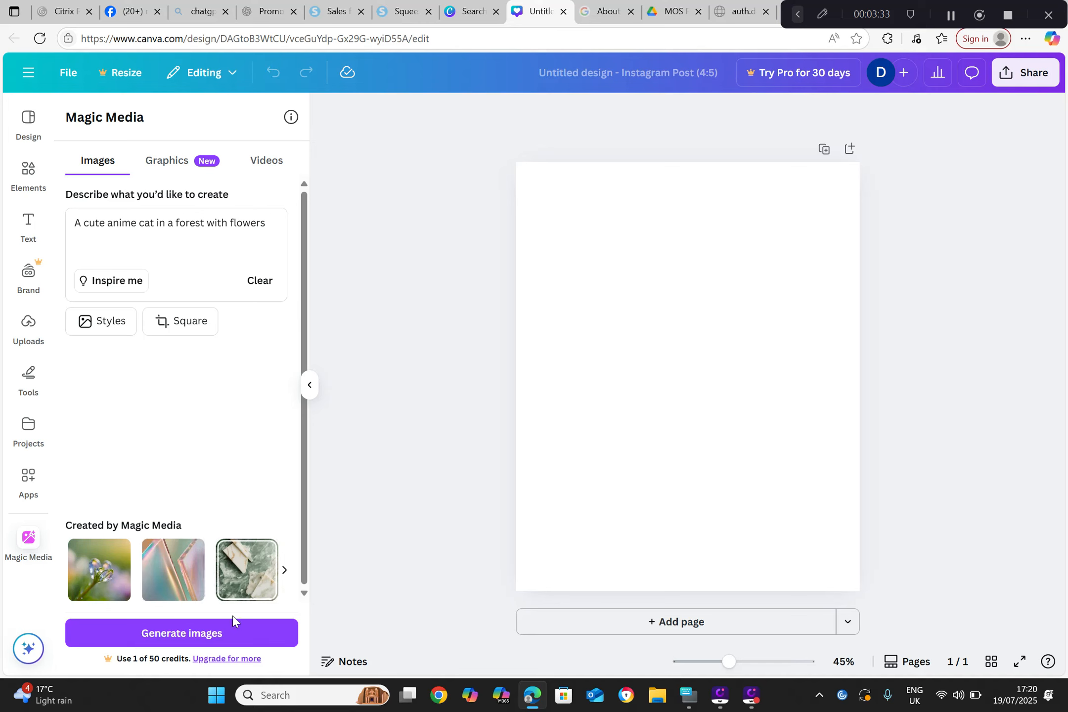
{"action": "left_click", "coordinate": [222, 635]}
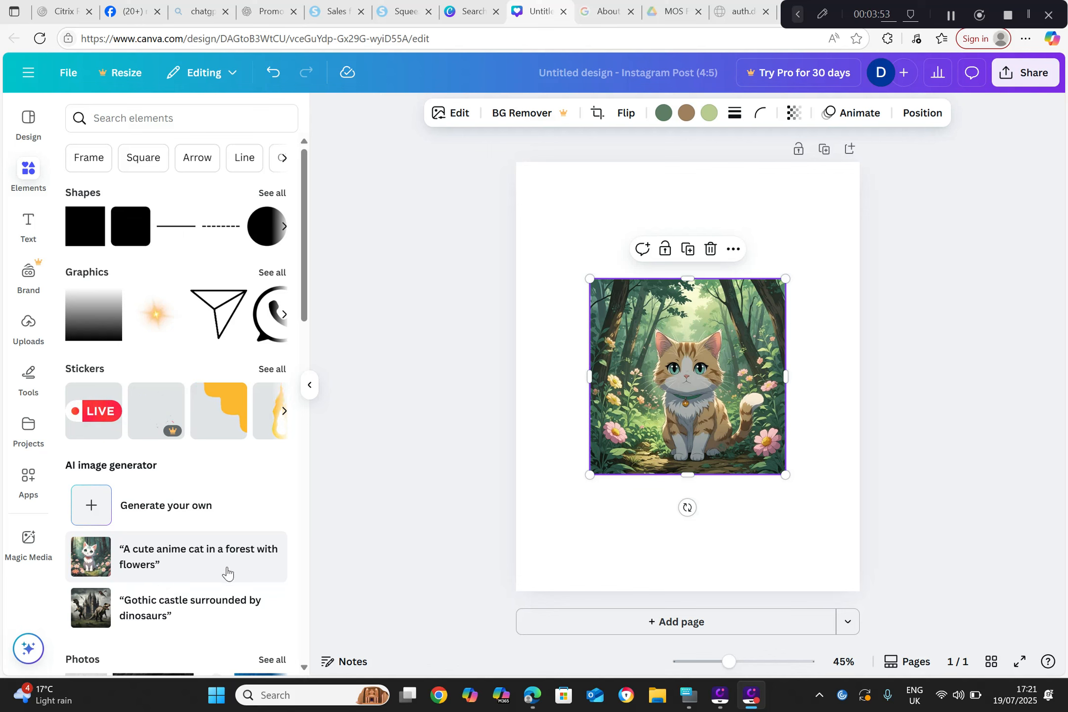
Step: Generate another batch of anime cat images from the same Magic Media prompt
{"action": "left_click", "coordinate": [164, 507]}
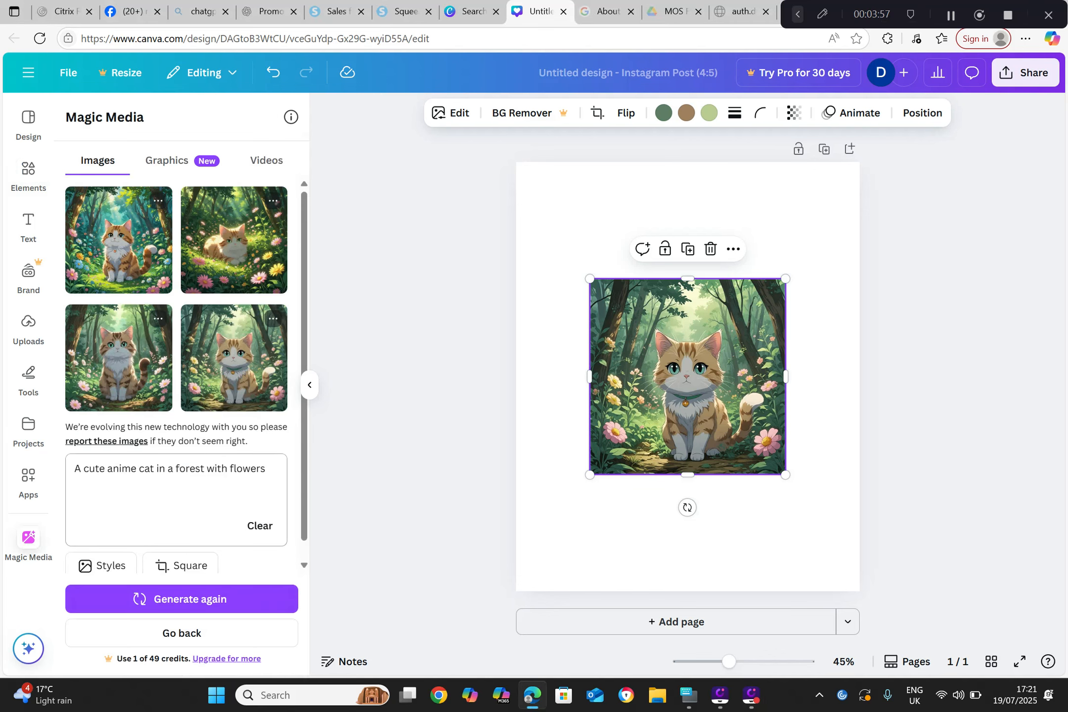
{"action": "left_click", "coordinate": [217, 599]}
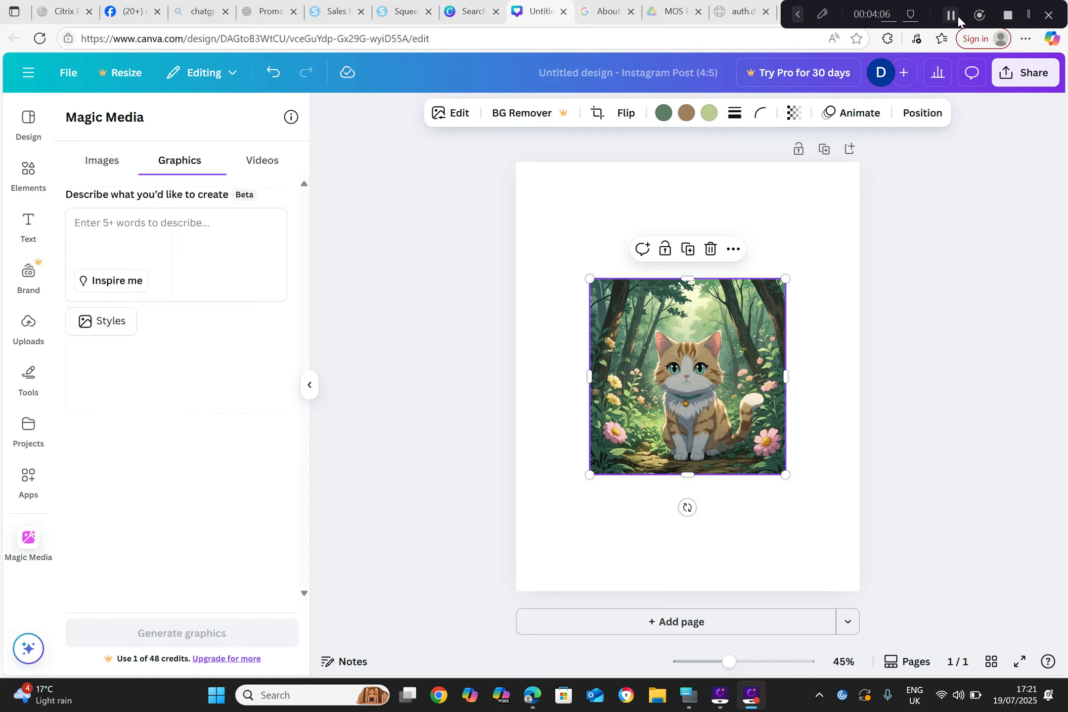
Step: Generate Magic Media graphics from the prompt "make money online poster"
{"action": "left_click", "coordinate": [87, 246]}
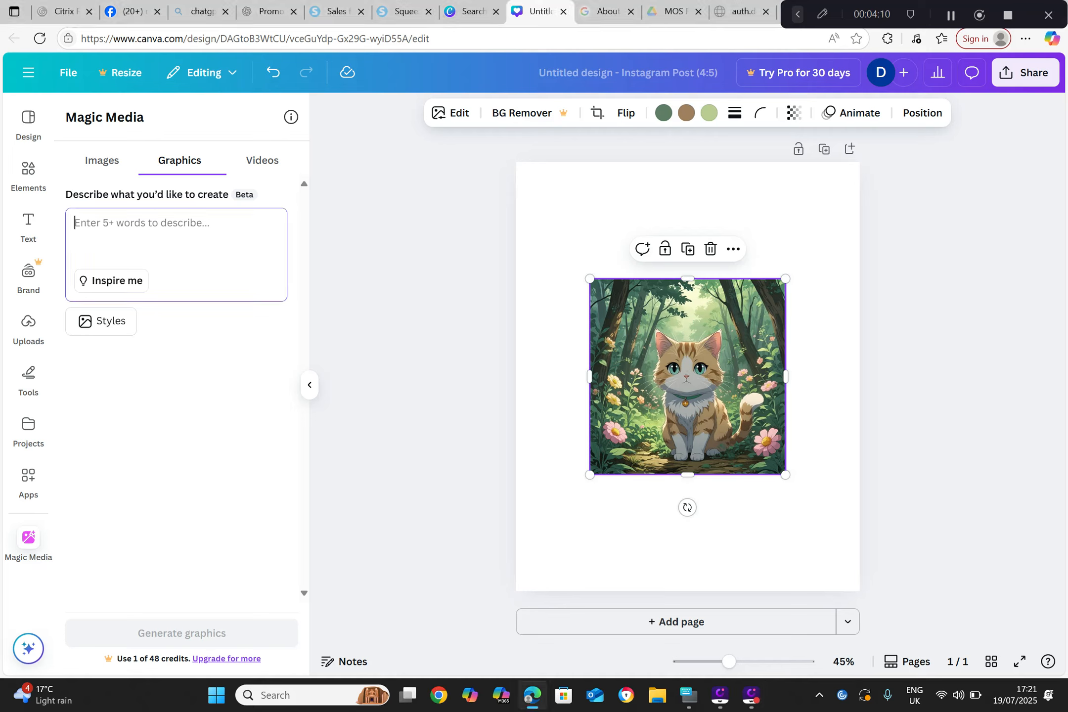
{"action": "type", "text": "make money online pos"}
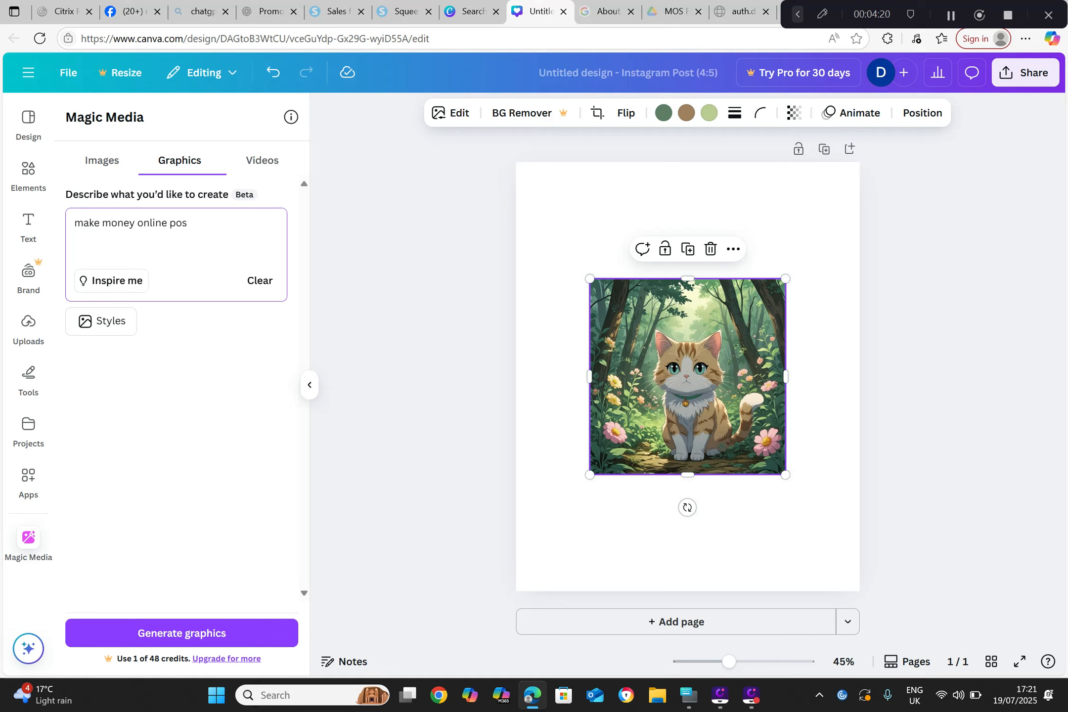
{"action": "left_click", "coordinate": [688, 694]}
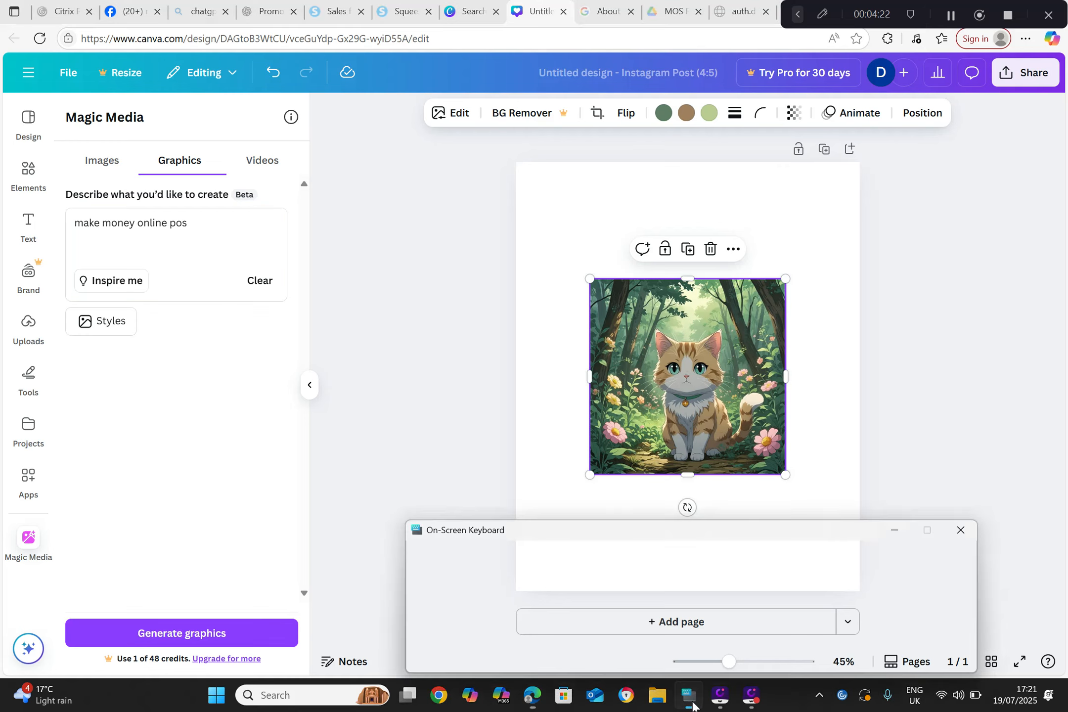
{"action": "type", "text": "ter"}
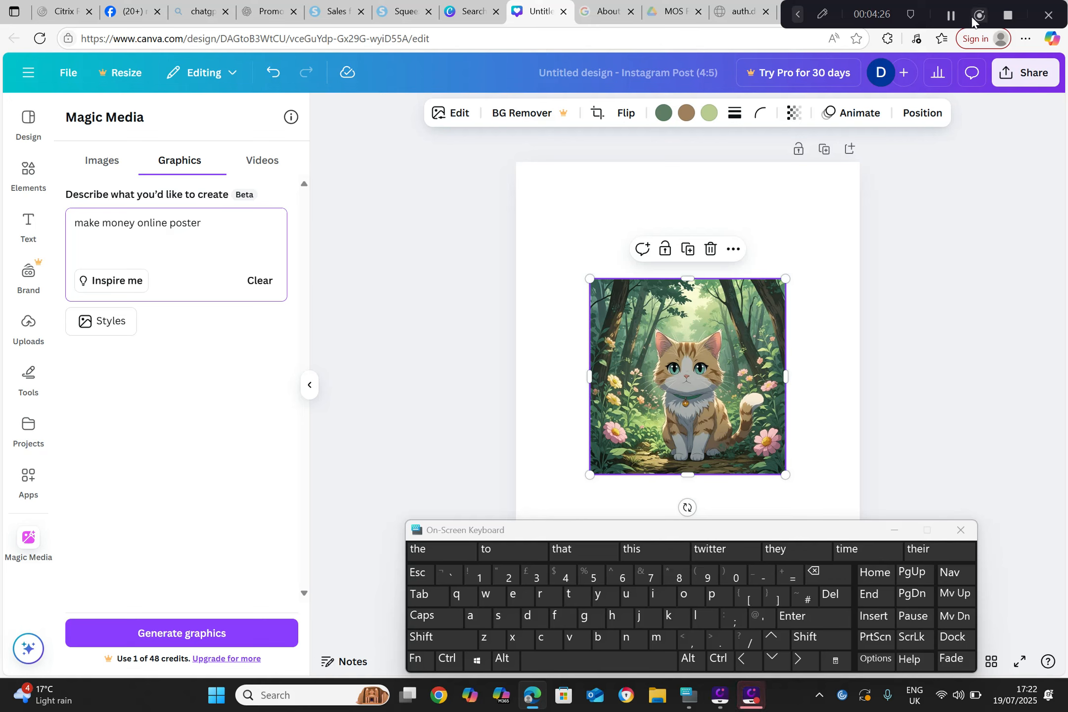
{"action": "key", "text": "Return"}
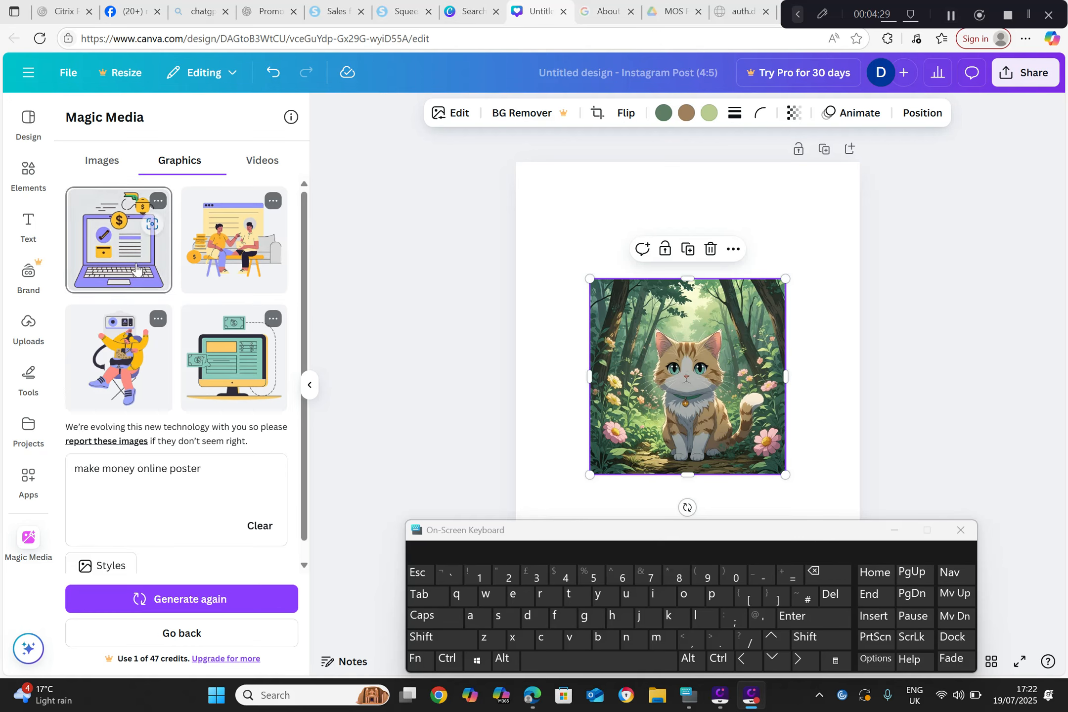
Step: Add the generated purple laptop graphic with dollar coins to the page and minimise the on-screen keyboard
{"action": "left_click", "coordinate": [136, 269]}
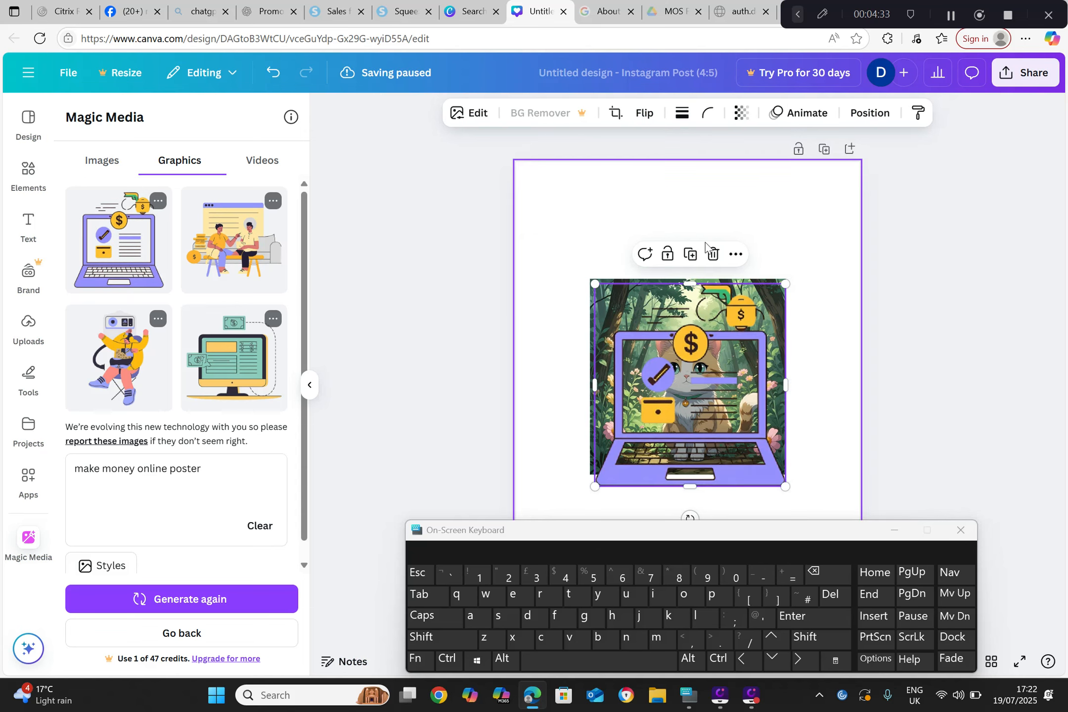
{"action": "left_click", "coordinate": [734, 256]}
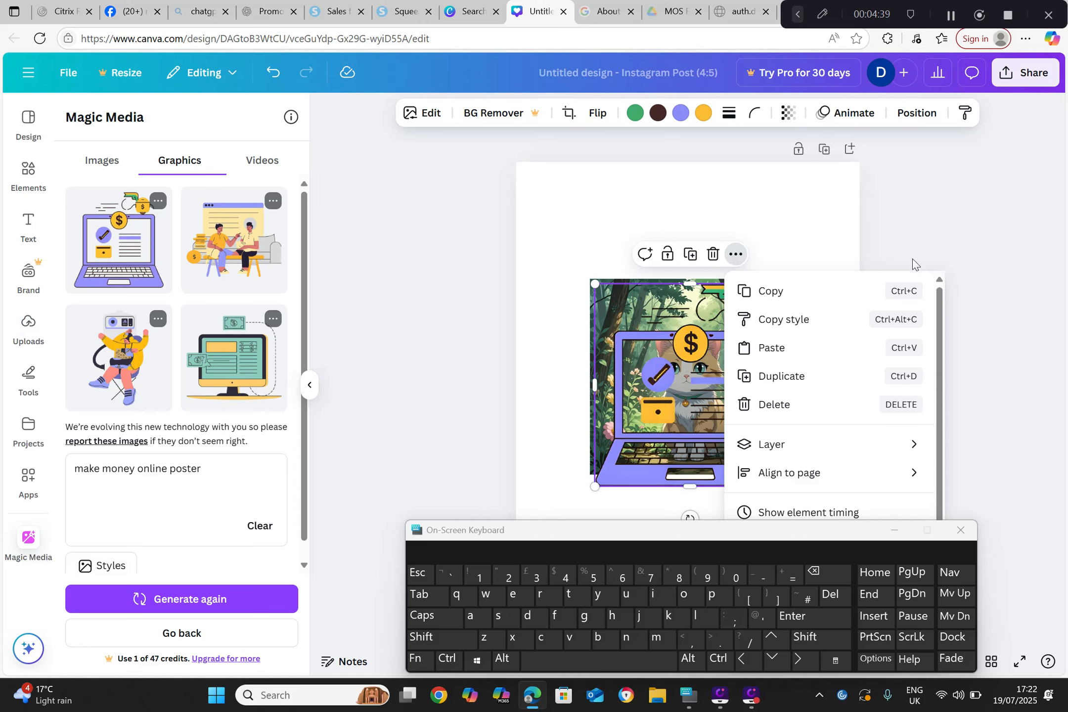
{"action": "left_click", "coordinate": [772, 266]}
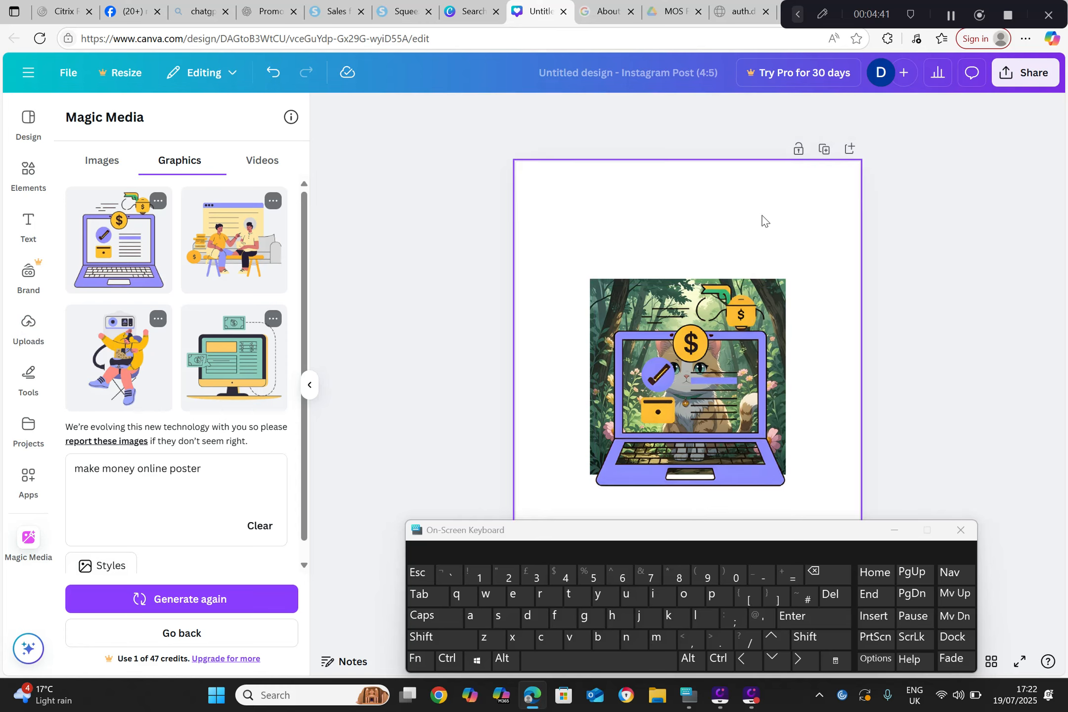
{"action": "left_click", "coordinate": [893, 530]}
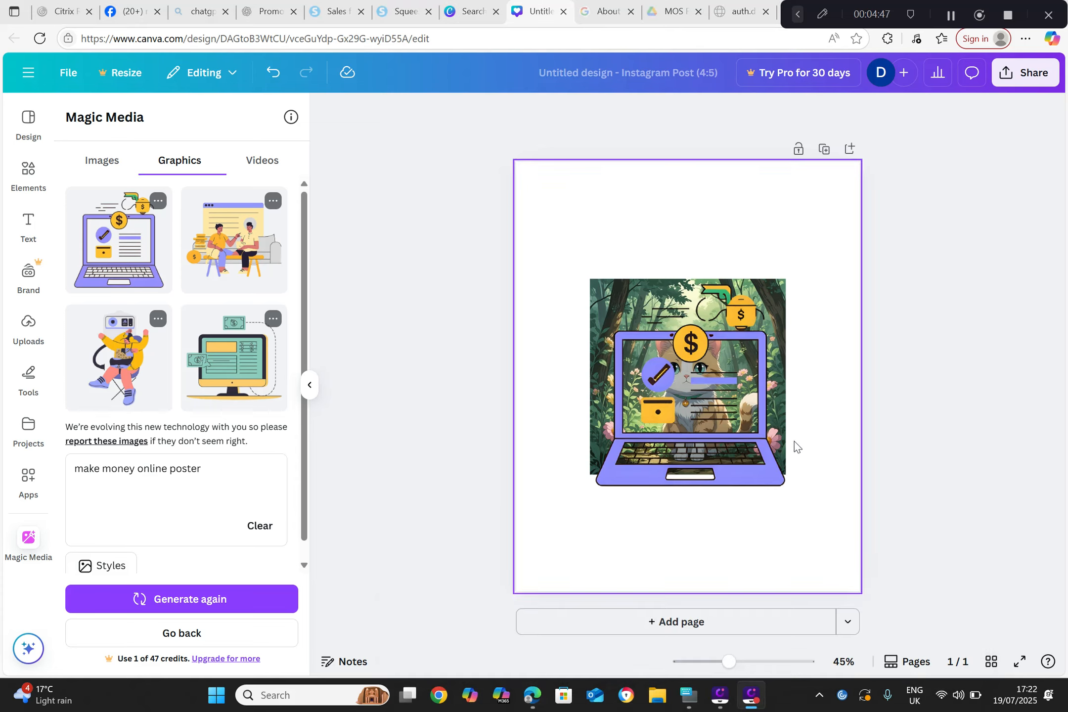
Step: Generate a Magic Media video from the prompt "how to generate leads for free"
{"action": "left_click", "coordinate": [22, 173]}
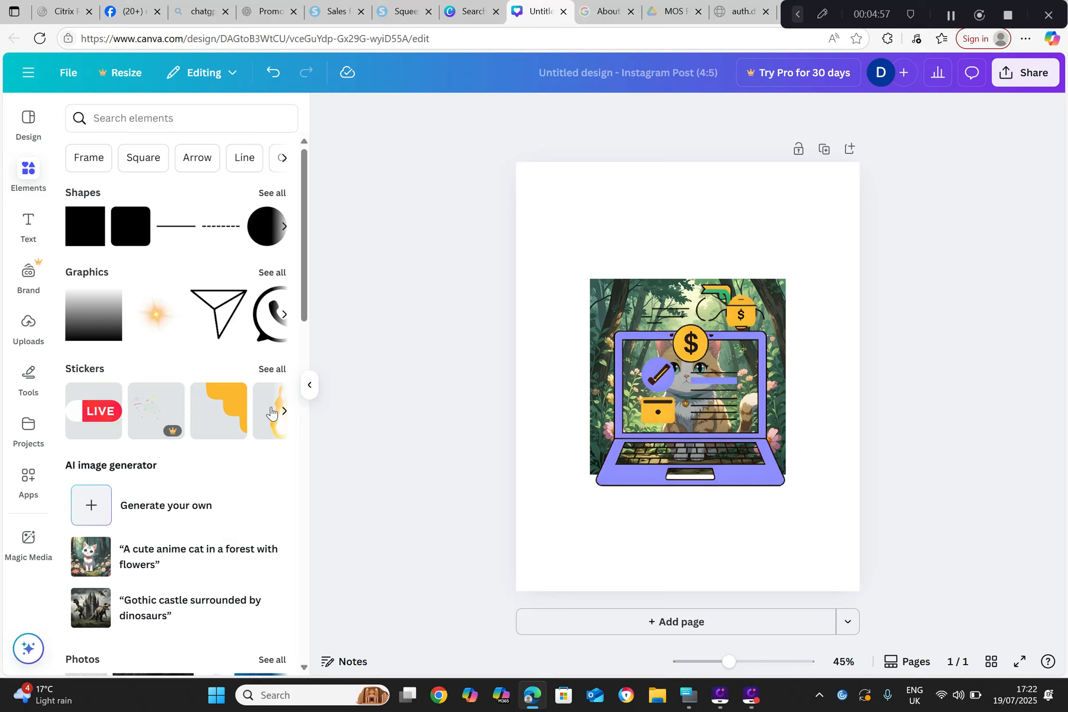
{"action": "left_click", "coordinate": [179, 511]}
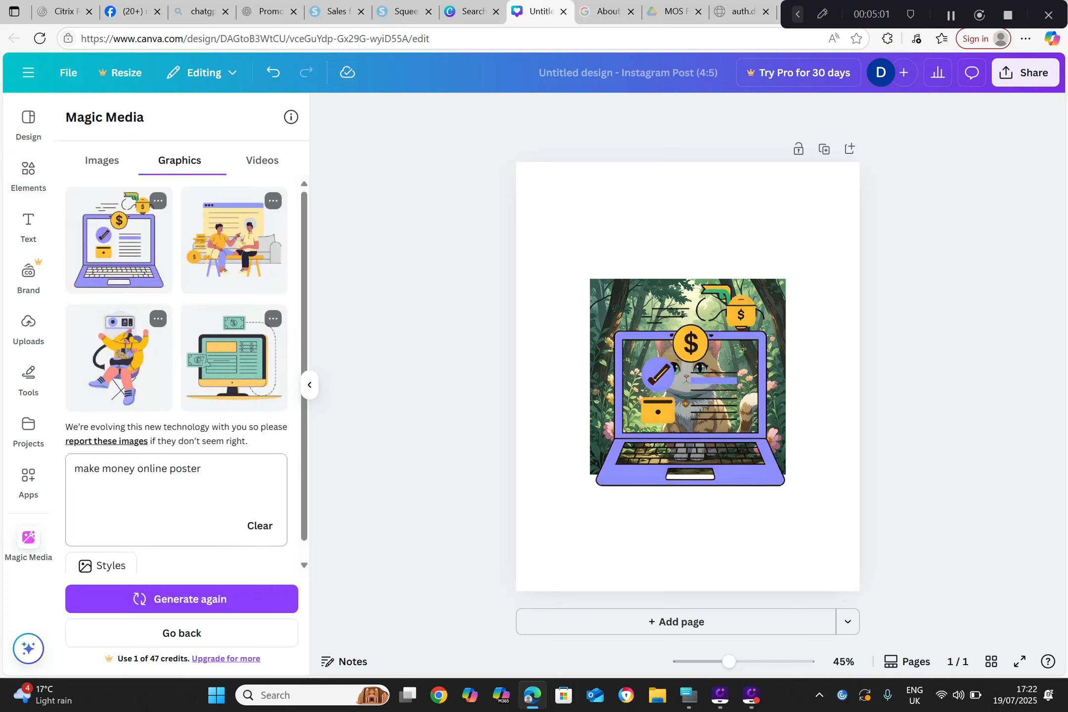
{"action": "left_click_drag", "start_coordinate": [209, 475], "coordinate": [30, 487]}
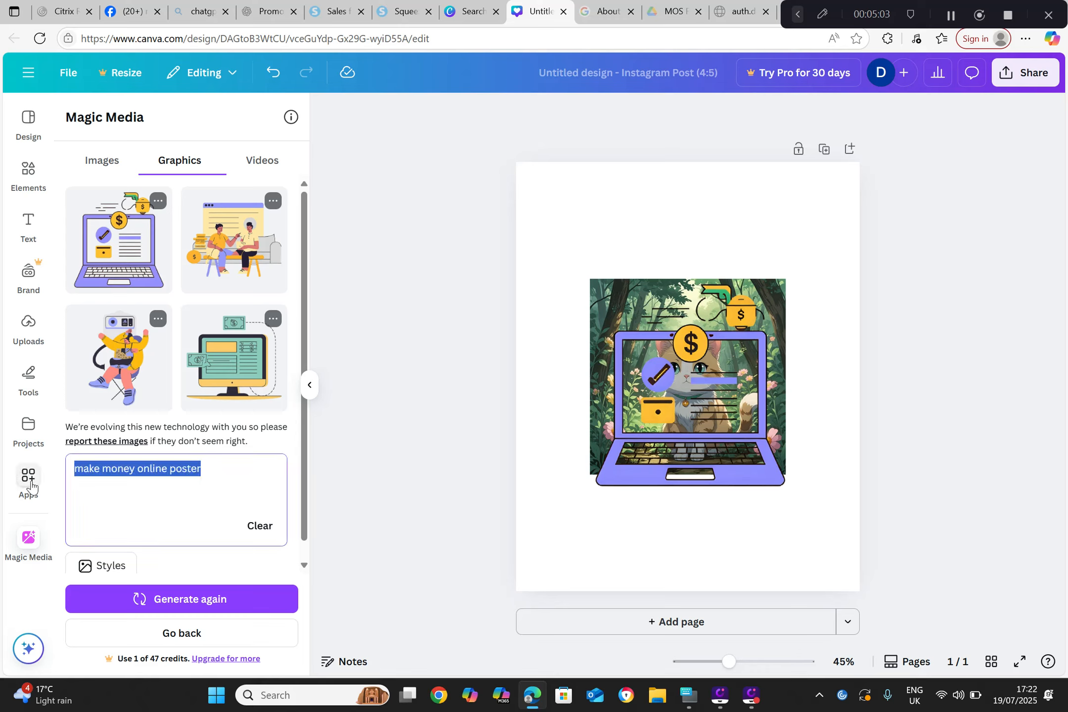
{"action": "left_click", "coordinate": [263, 160]}
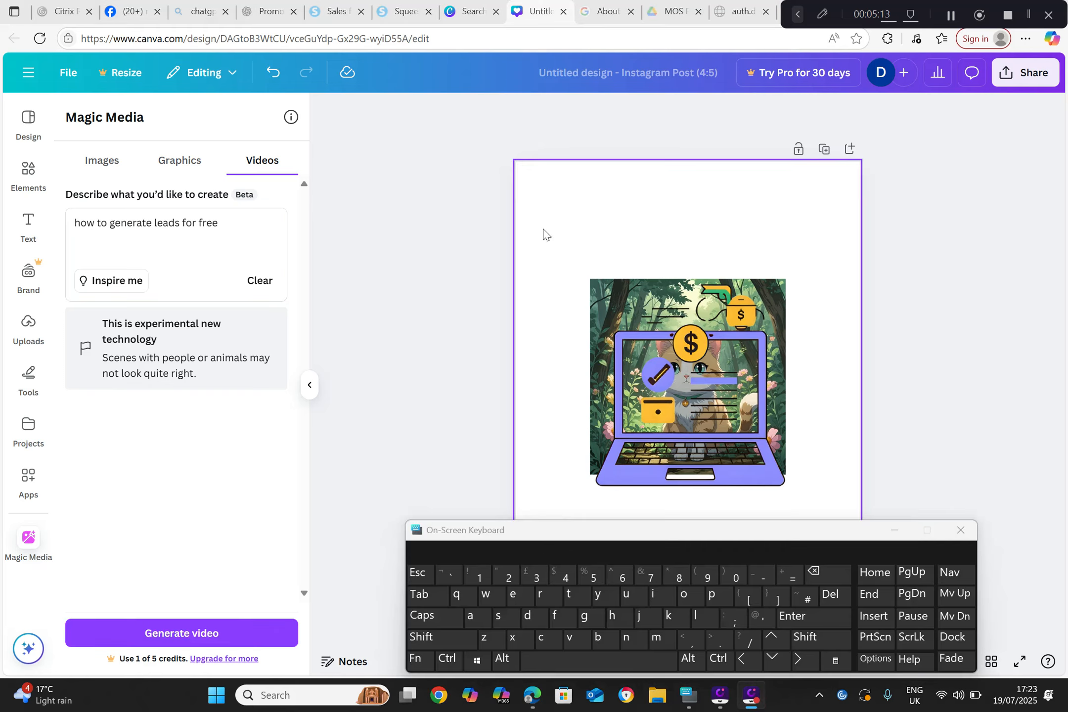
{"action": "left_click", "coordinate": [192, 641]}
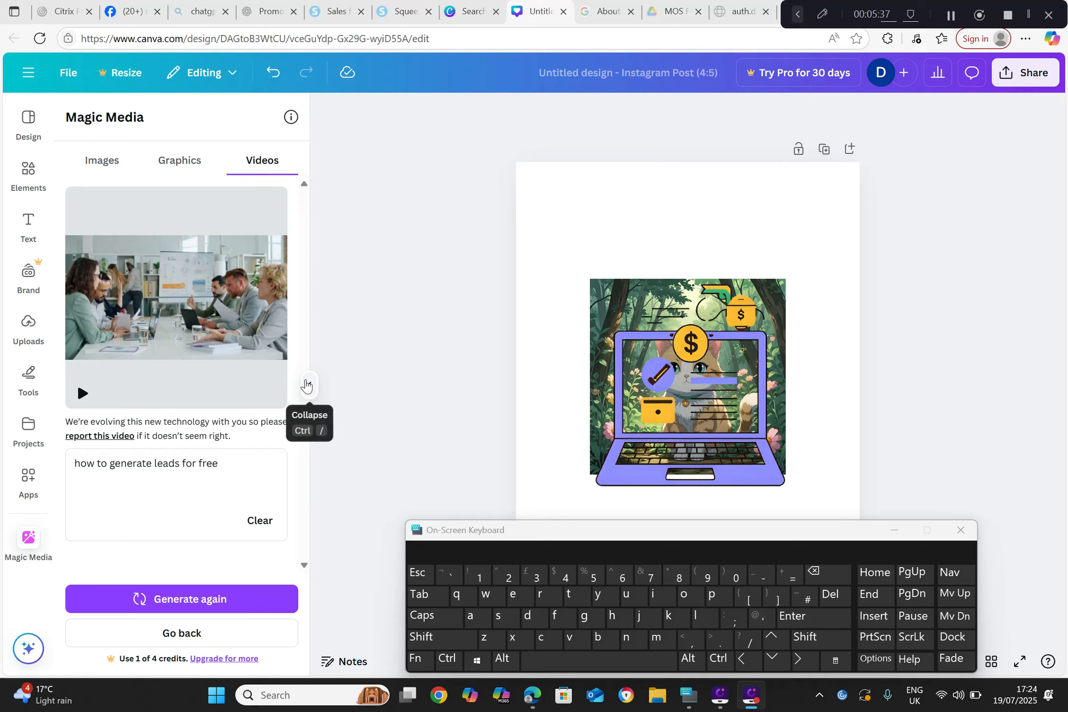
Step: Preview the generated office meeting video, add it to the page and play it there, and minimise the on-screen keyboard
{"action": "left_click", "coordinate": [112, 378]}
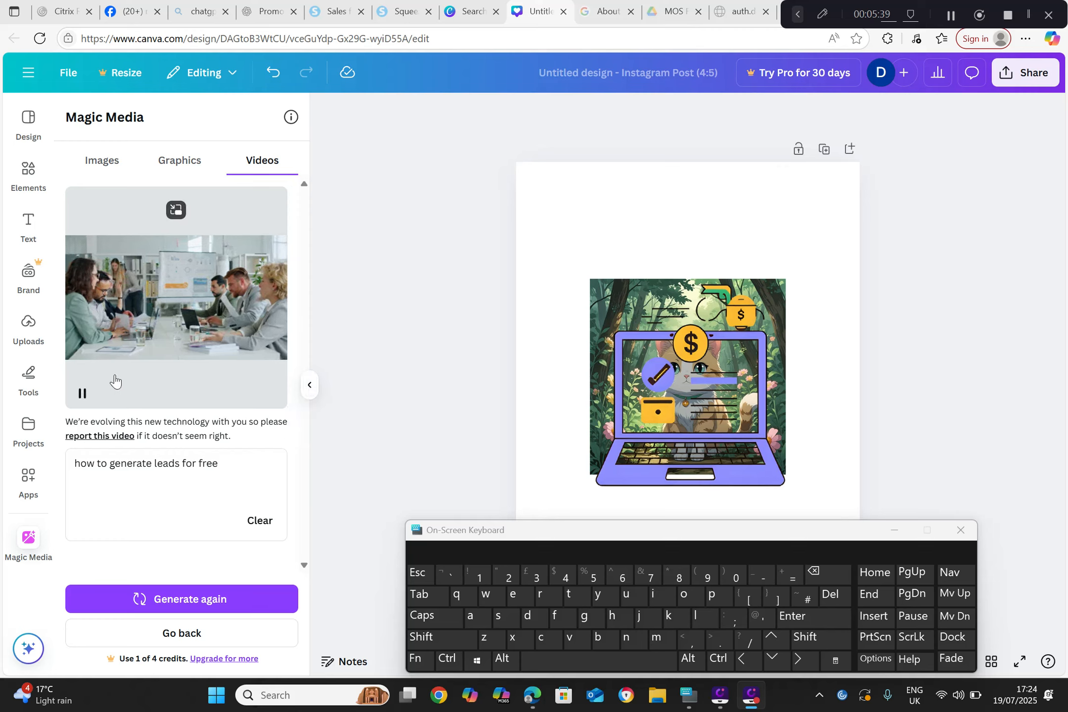
{"action": "left_click", "coordinate": [156, 326]}
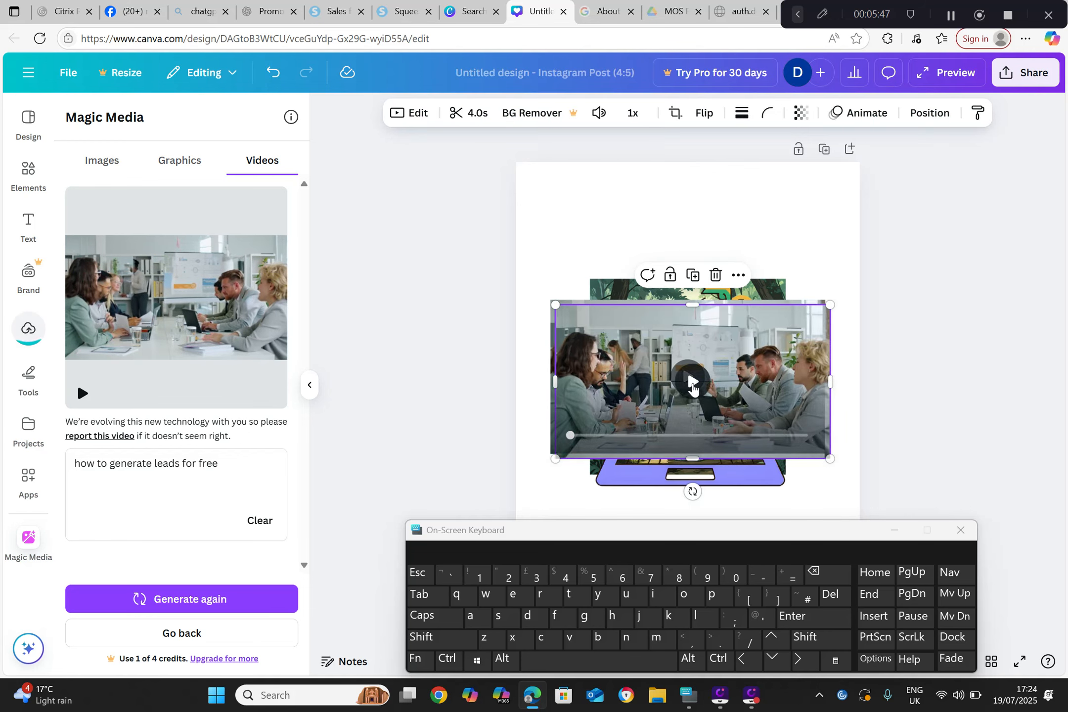
{"action": "left_click", "coordinate": [693, 386]}
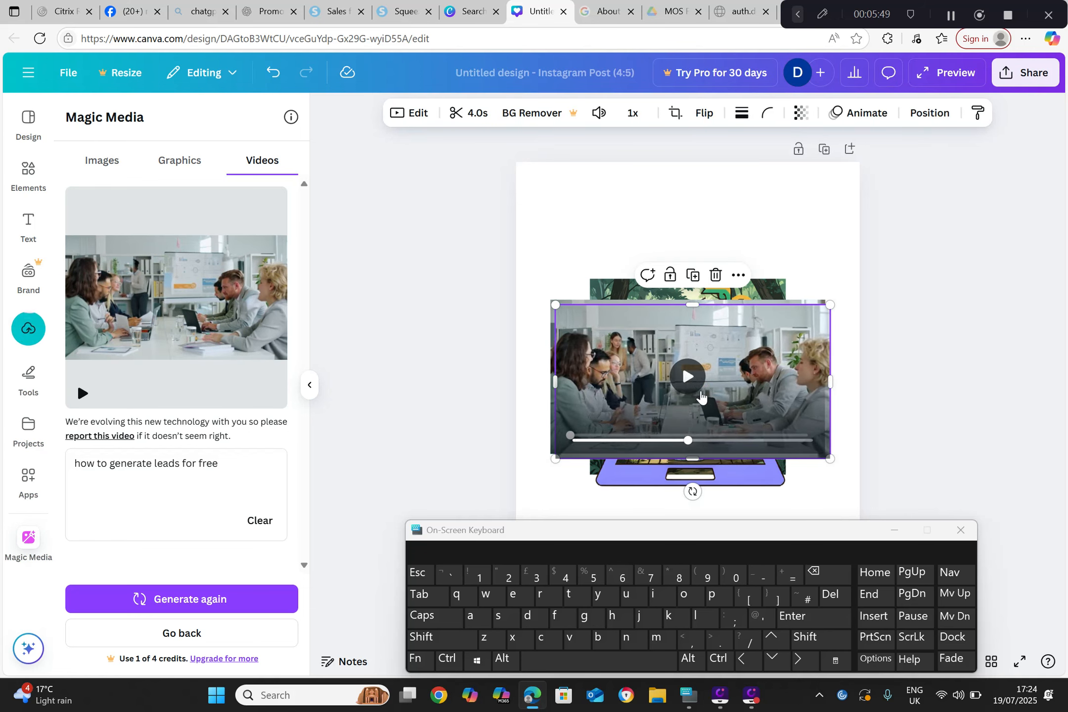
{"action": "left_click", "coordinate": [894, 529]}
{"action": "left_click", "coordinate": [413, 239]}
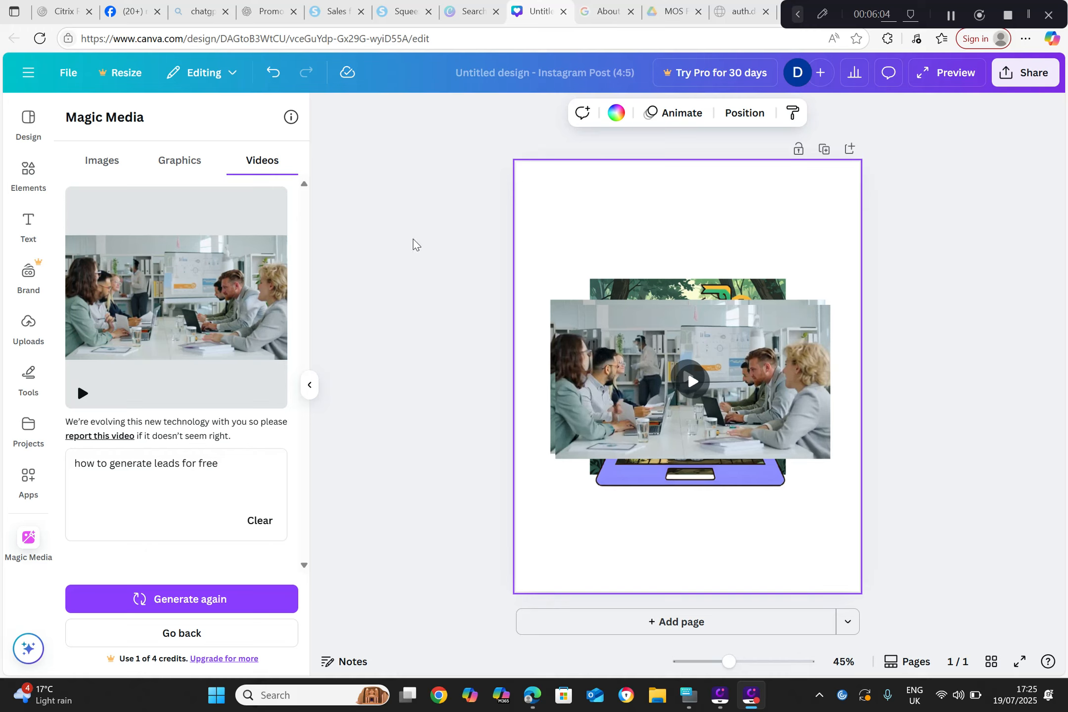
Step: Browse the "Frame" elements by category, including frames, graphics and photos
{"action": "mouse_move", "coordinate": [235, 249]}
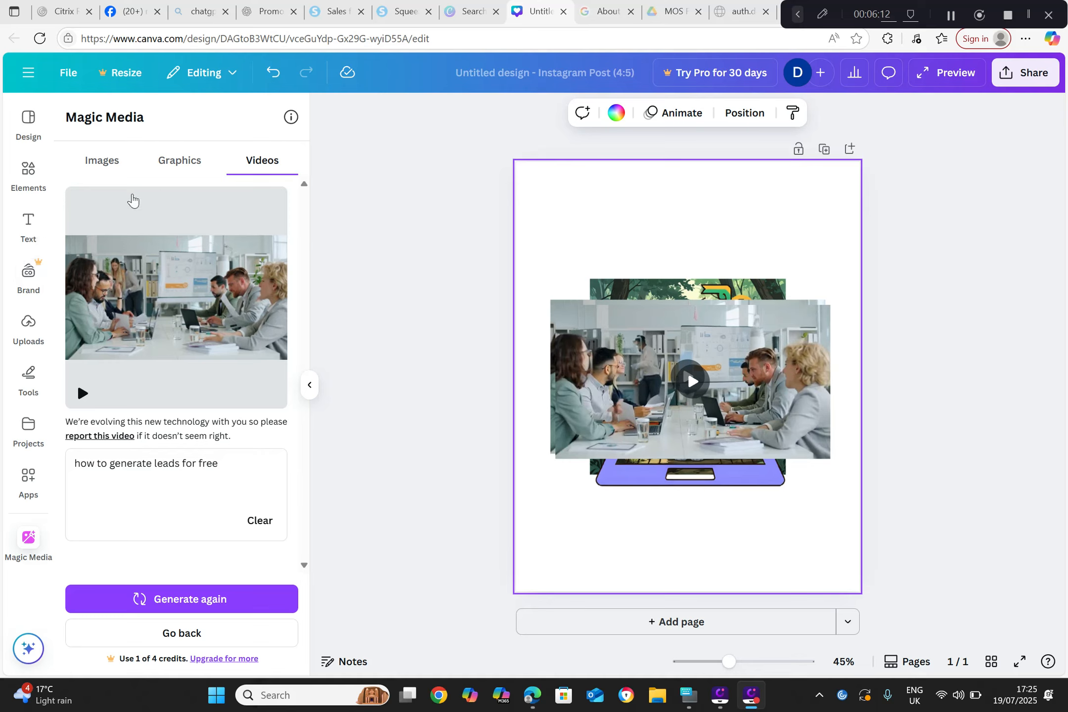
{"action": "left_click", "coordinate": [30, 188]}
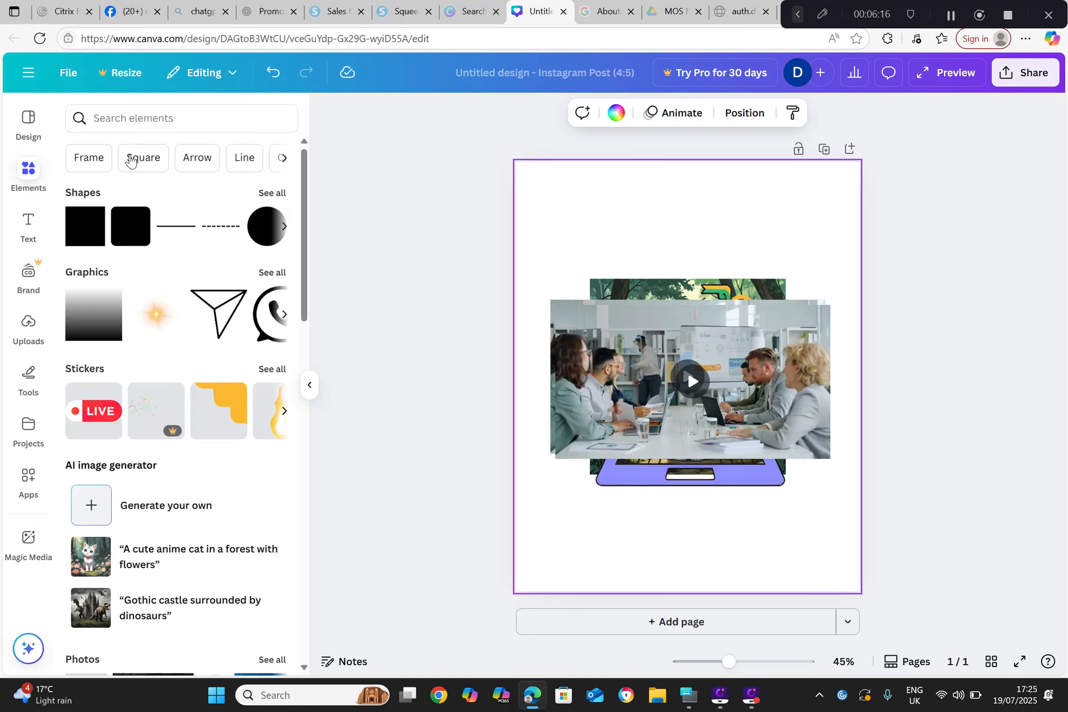
{"action": "left_click", "coordinate": [102, 156]}
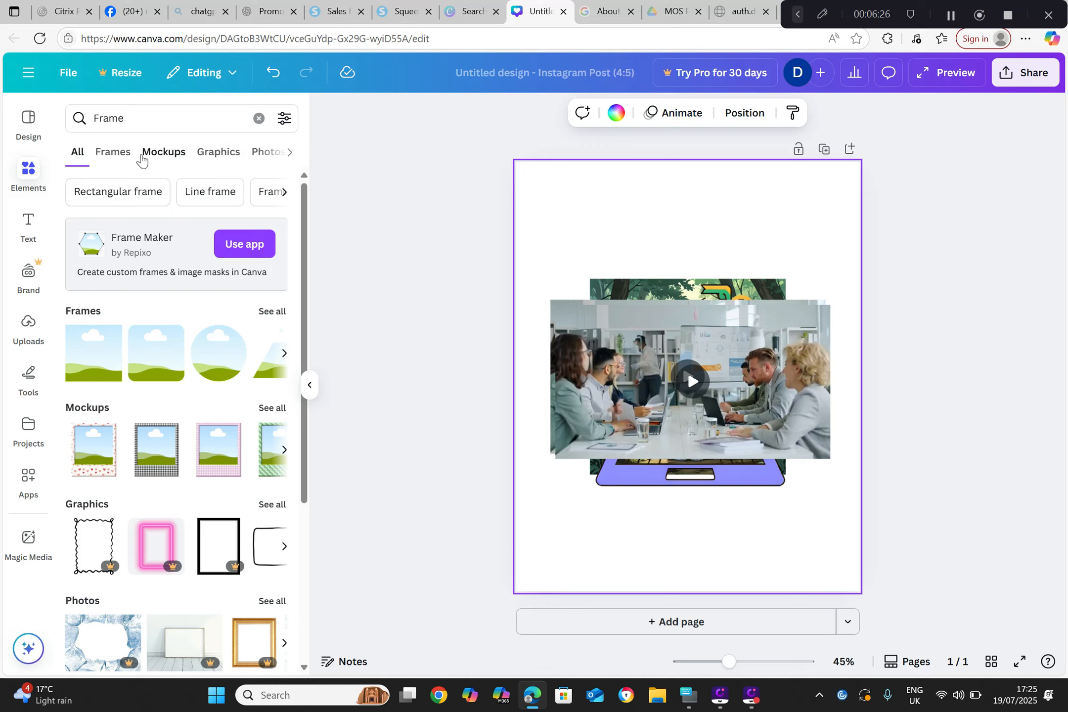
{"action": "left_click", "coordinate": [123, 153]}
{"action": "left_click", "coordinate": [217, 156]}
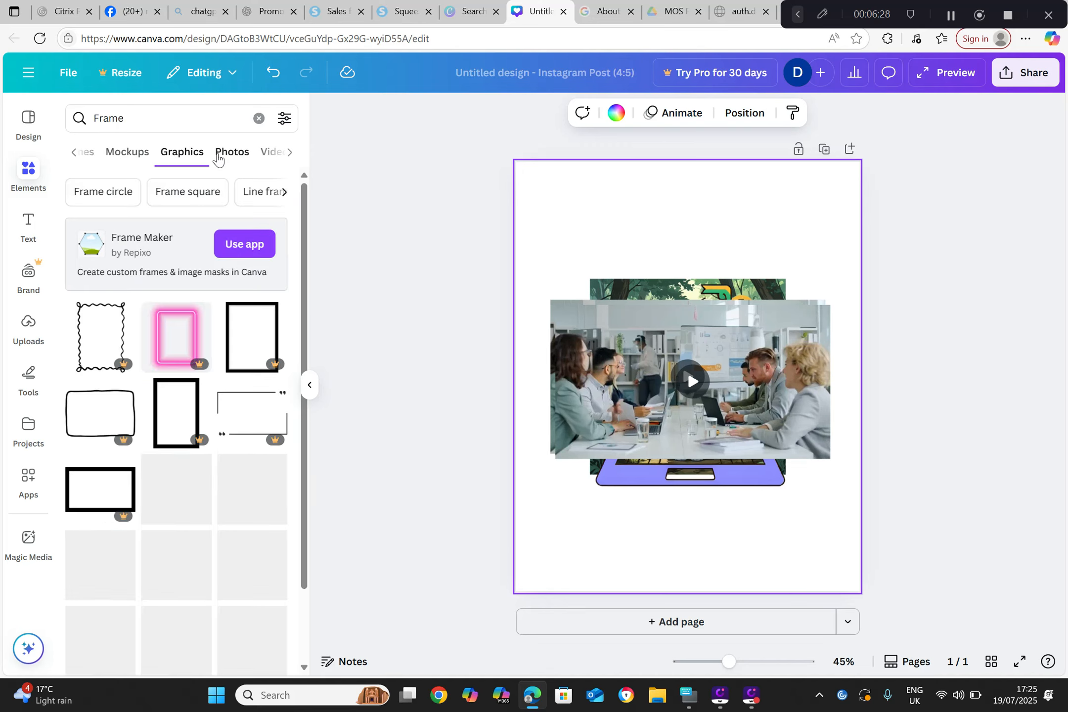
{"action": "left_click", "coordinate": [232, 154]}
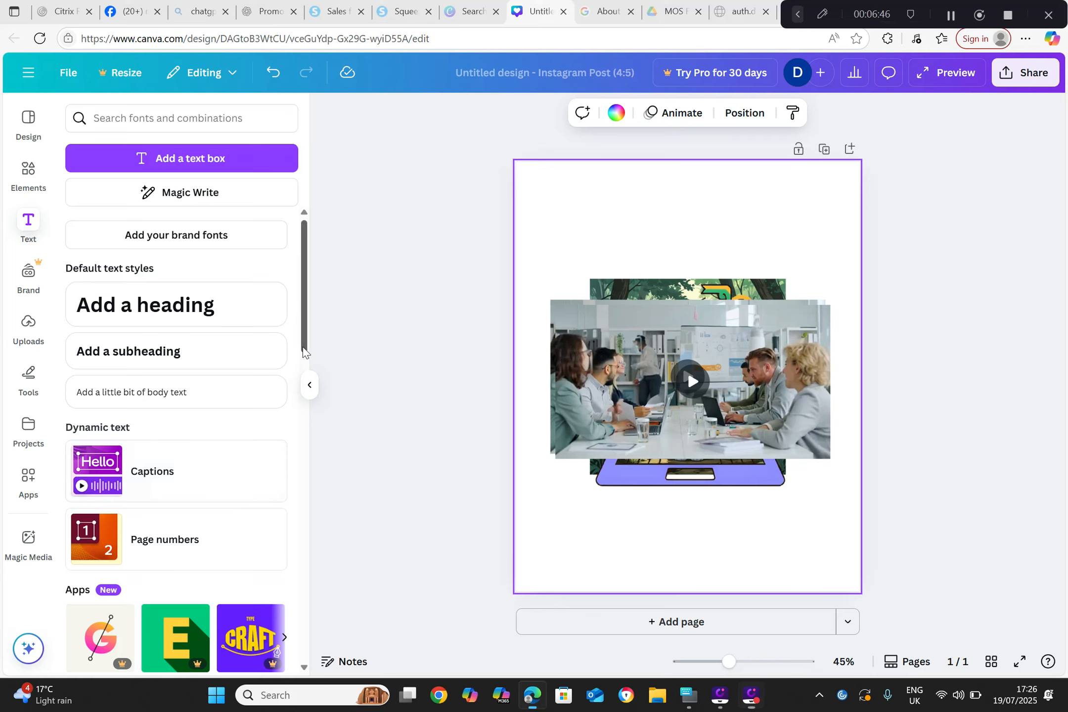
Step: Try to add the "Custom Paint" font combination from the text styles and dismiss the Canva Pro offer
{"action": "scroll", "coordinate": [299, 418], "scroll_direction": "down", "scroll_amount": 4}
{"action": "scroll", "coordinate": [299, 418], "scroll_direction": "down", "scroll_amount": 7}
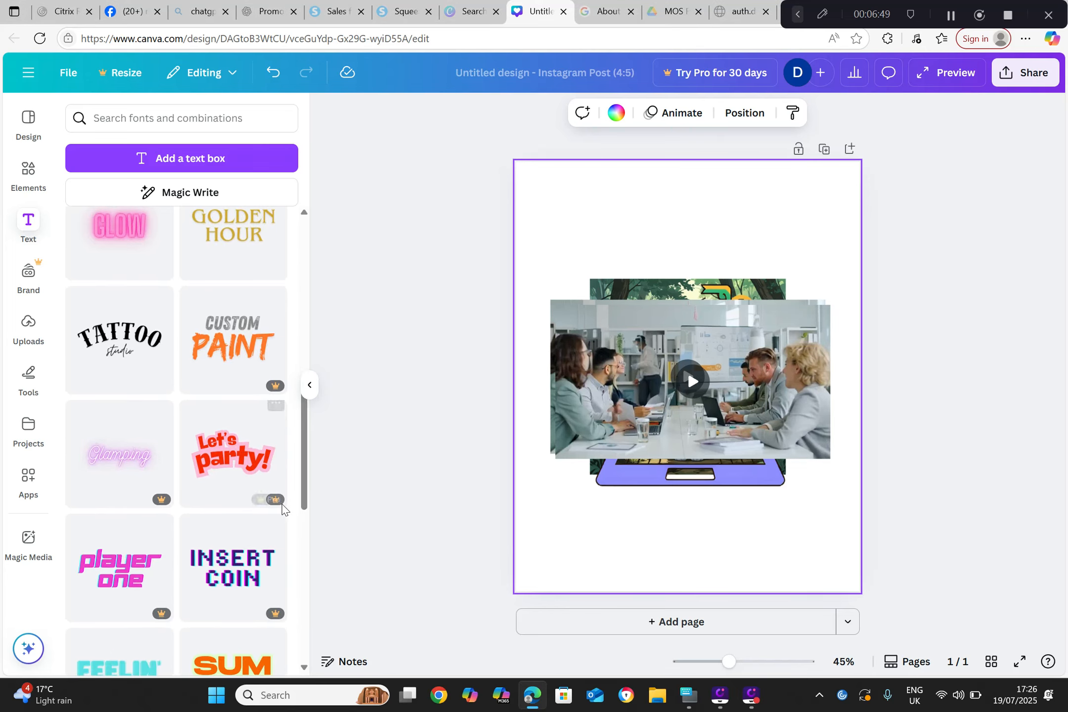
{"action": "left_click", "coordinate": [230, 352]}
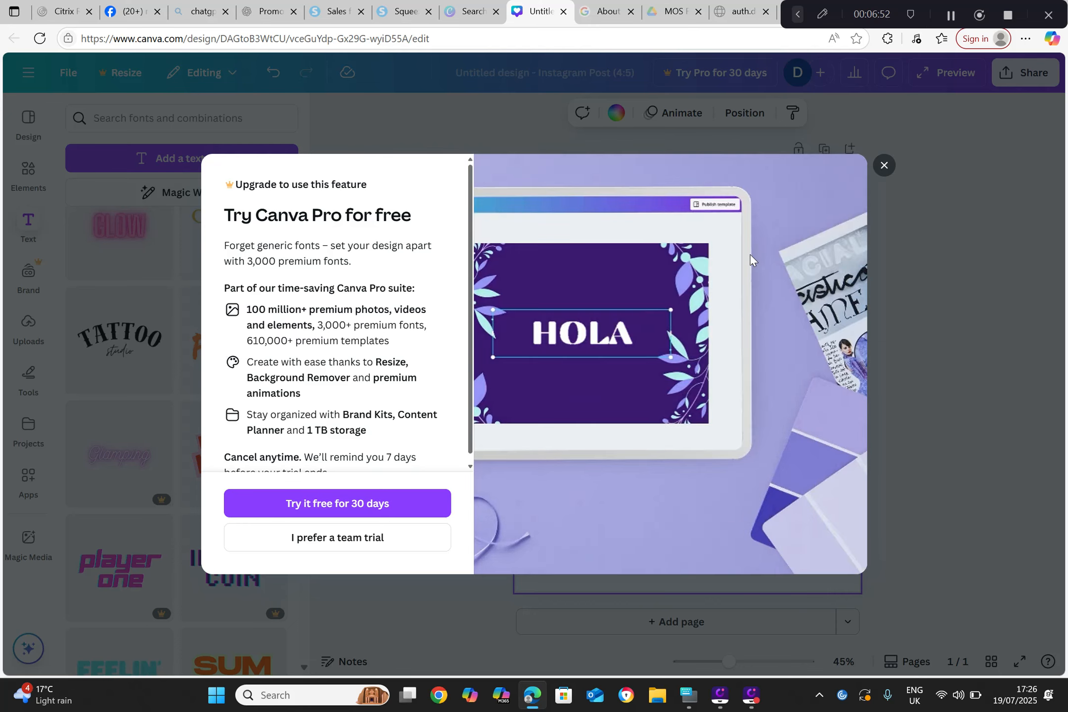
{"action": "left_click", "coordinate": [884, 166]}
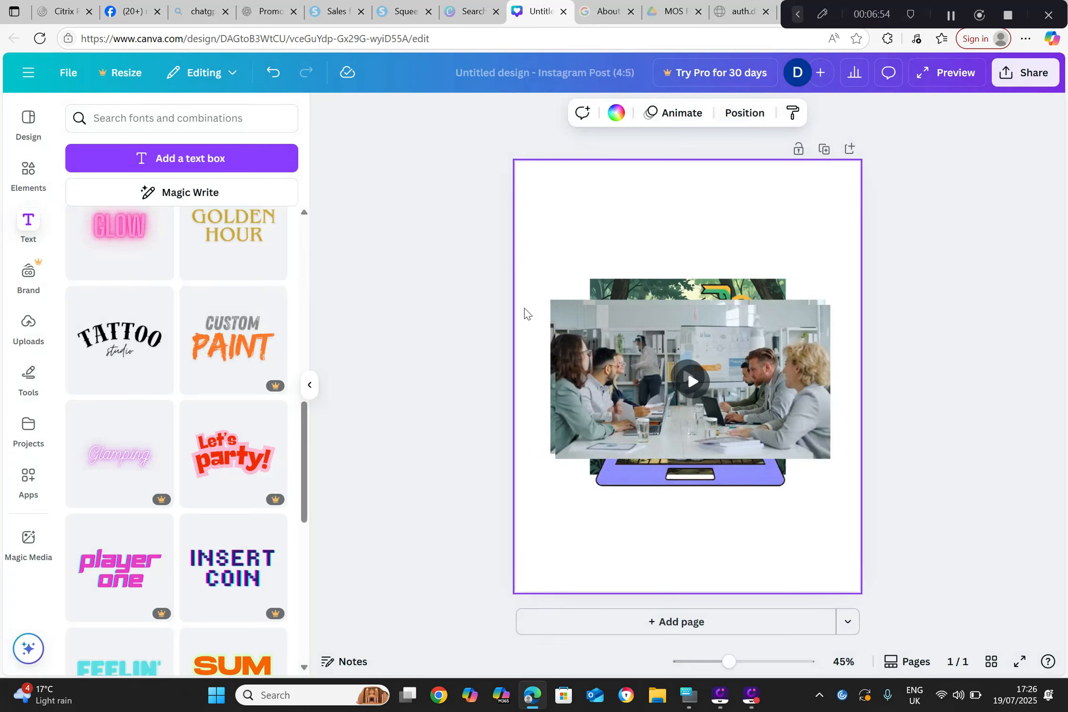
{"action": "left_click", "coordinate": [958, 23]}
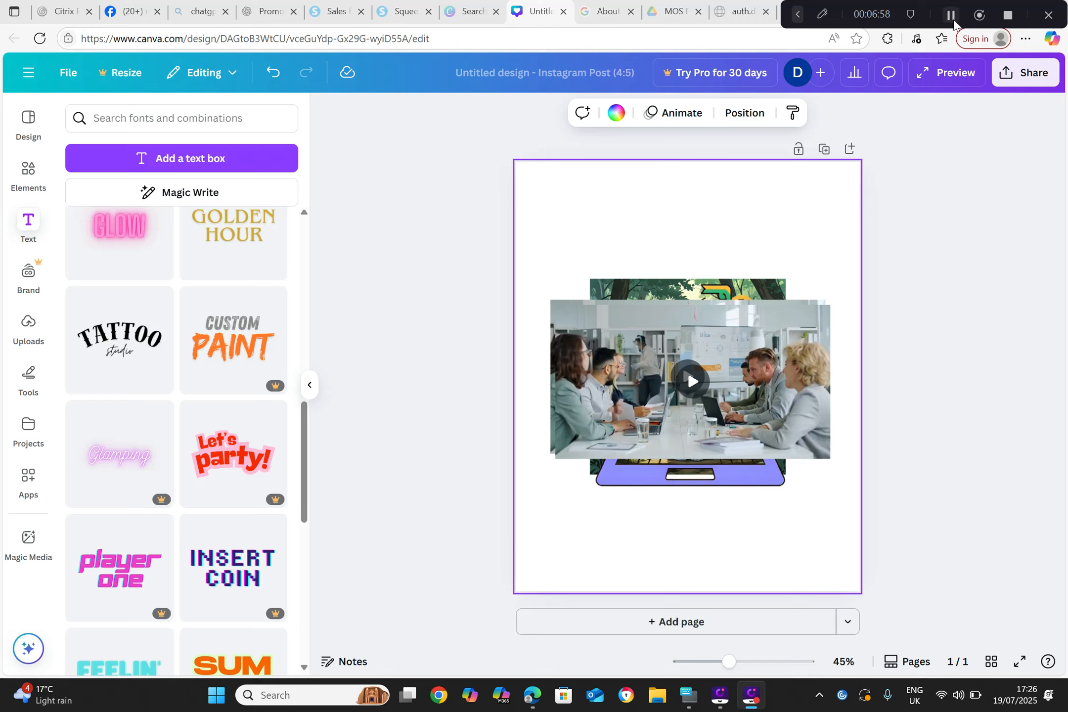
Step: Look through the uploaded images, videos and audio files
{"action": "left_click", "coordinate": [28, 329]}
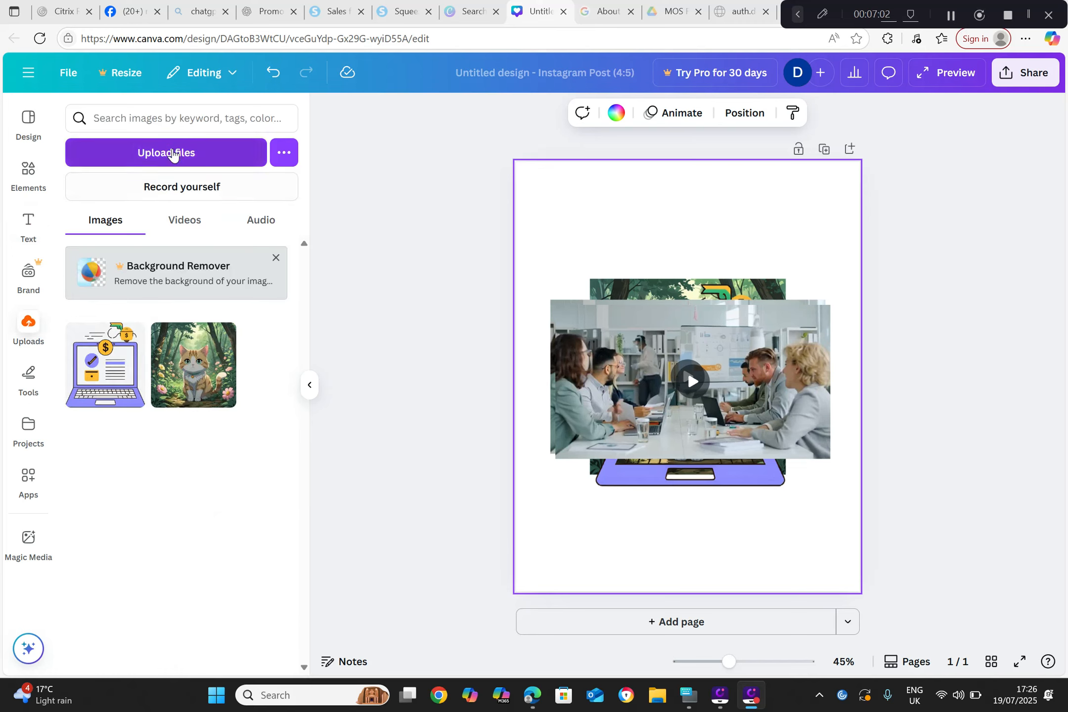
{"action": "left_click", "coordinate": [176, 228]}
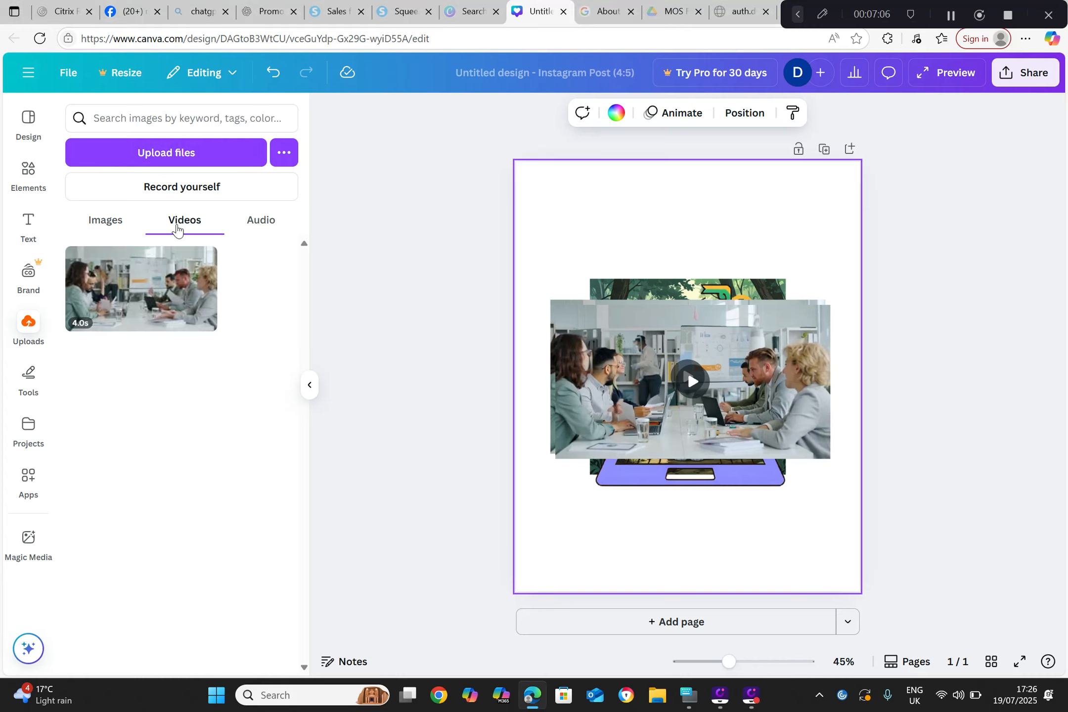
{"action": "left_click", "coordinate": [263, 228]}
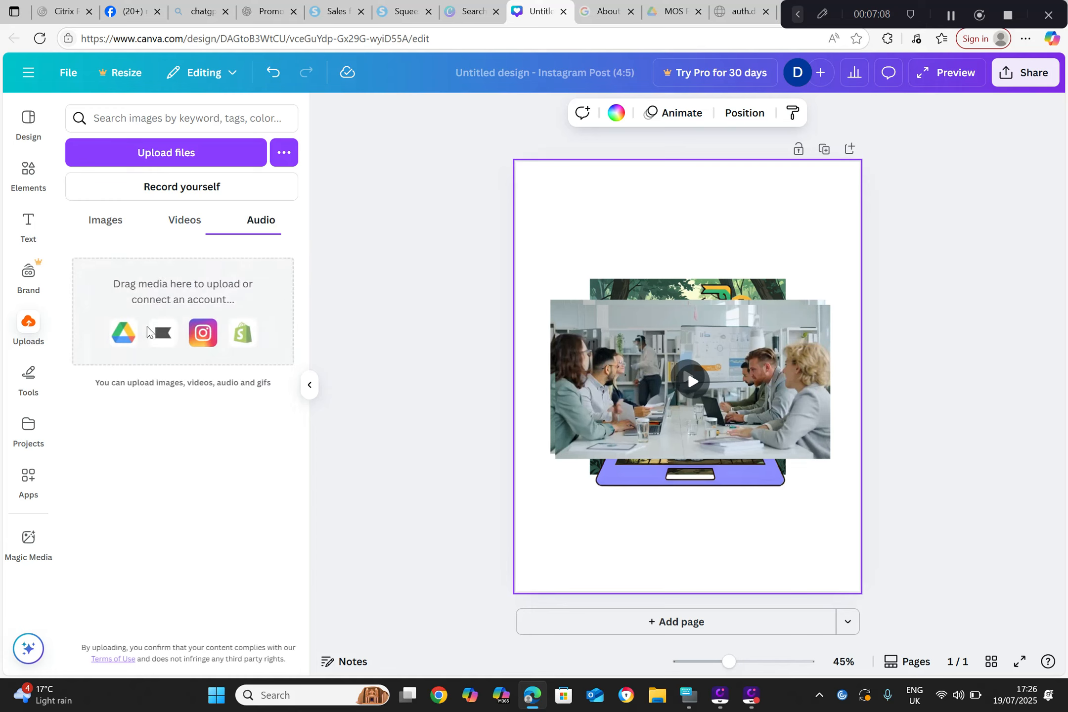